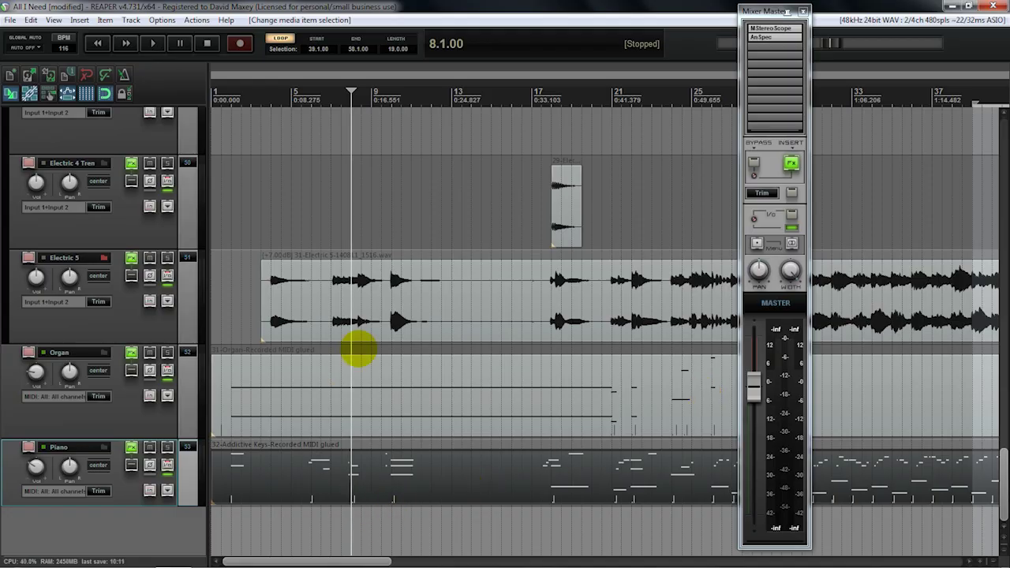
# Set the edit position to 9.3.00 on the Electric 5 item, cancelling Organ's Add FX dialog unused
pyautogui.click(380, 319)
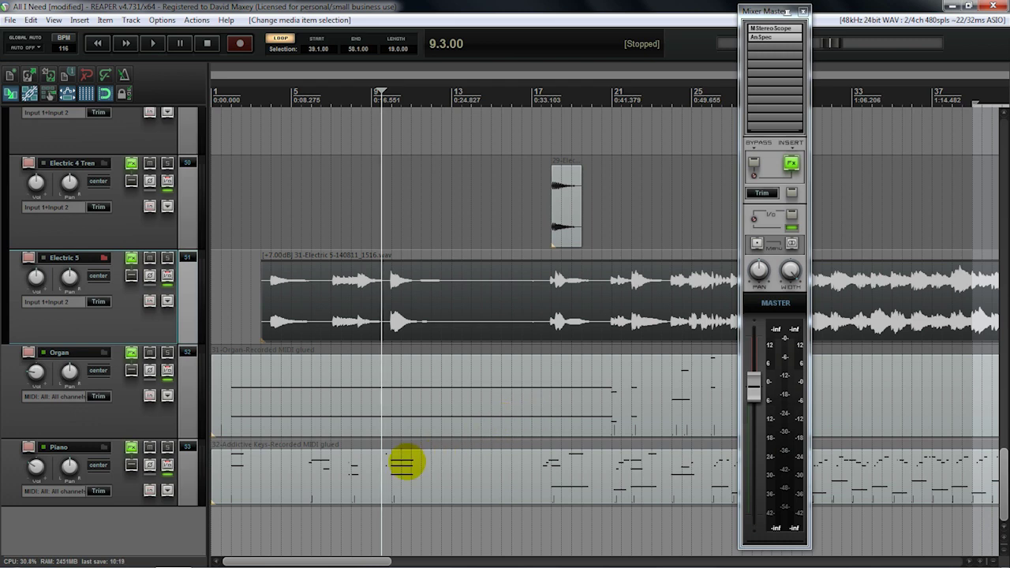
pyautogui.click(122, 412)
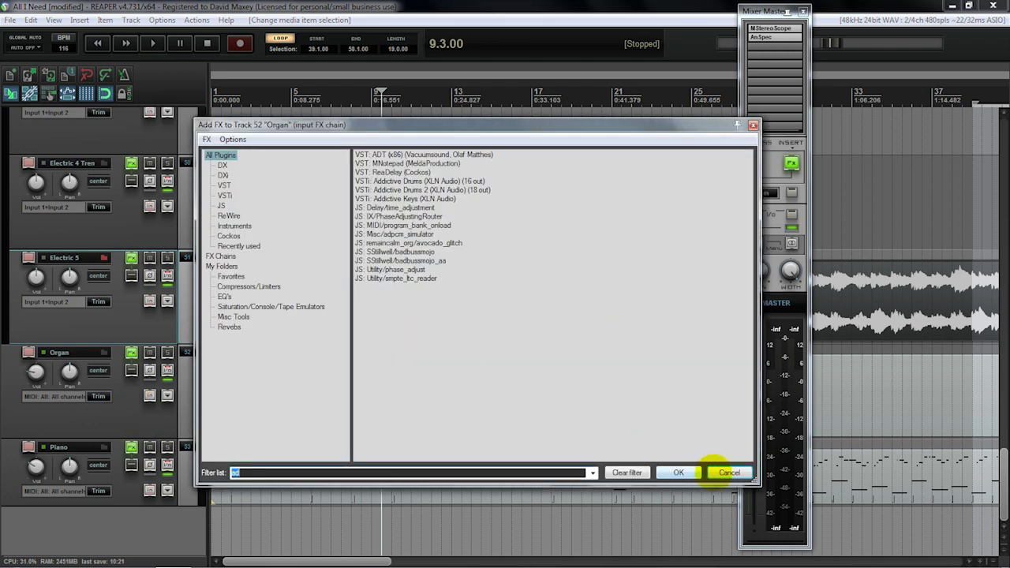
pyautogui.click(726, 472)
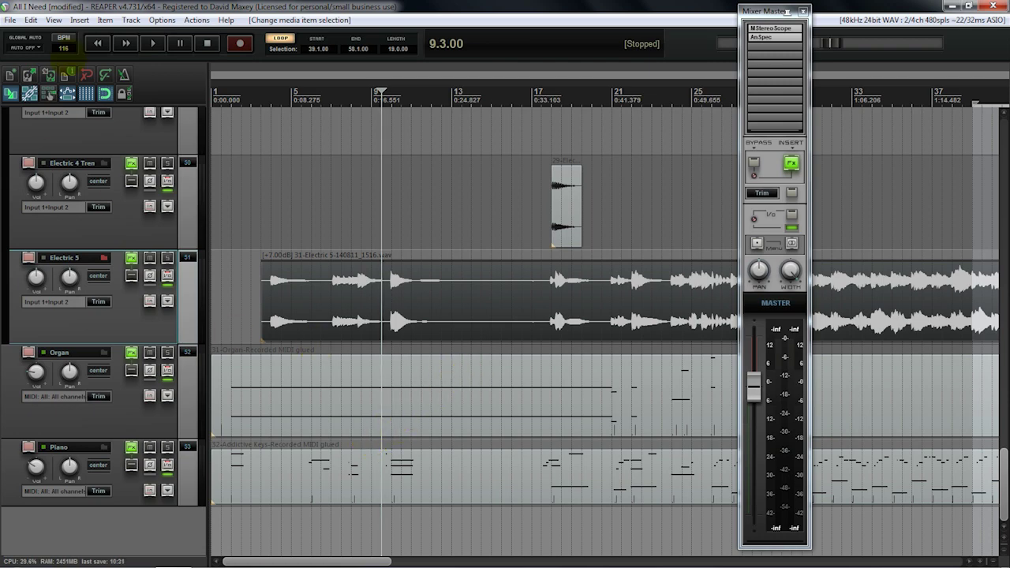
pyautogui.click(54, 19)
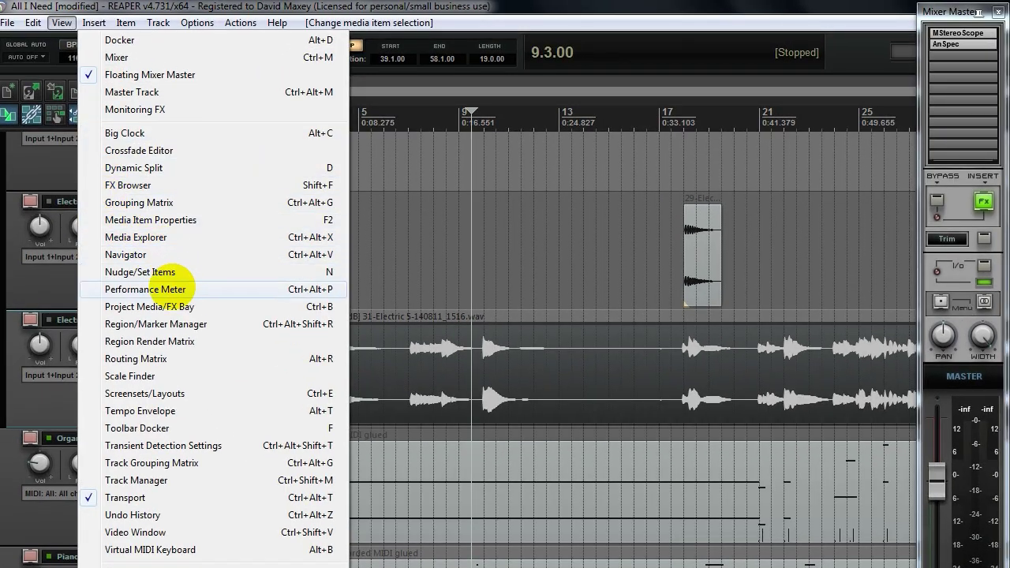
# Open the Performance Meter, scroll its per-track CPU/FX/PDC list, and move the window left
pyautogui.click(168, 288)
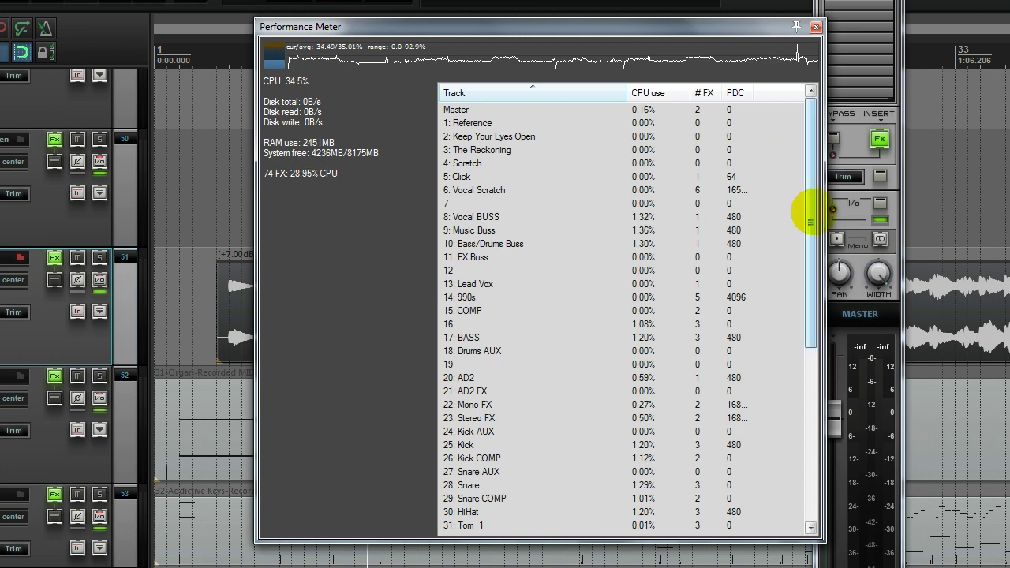
pyautogui.moveTo(809, 222); pyautogui.dragTo(861, 406)
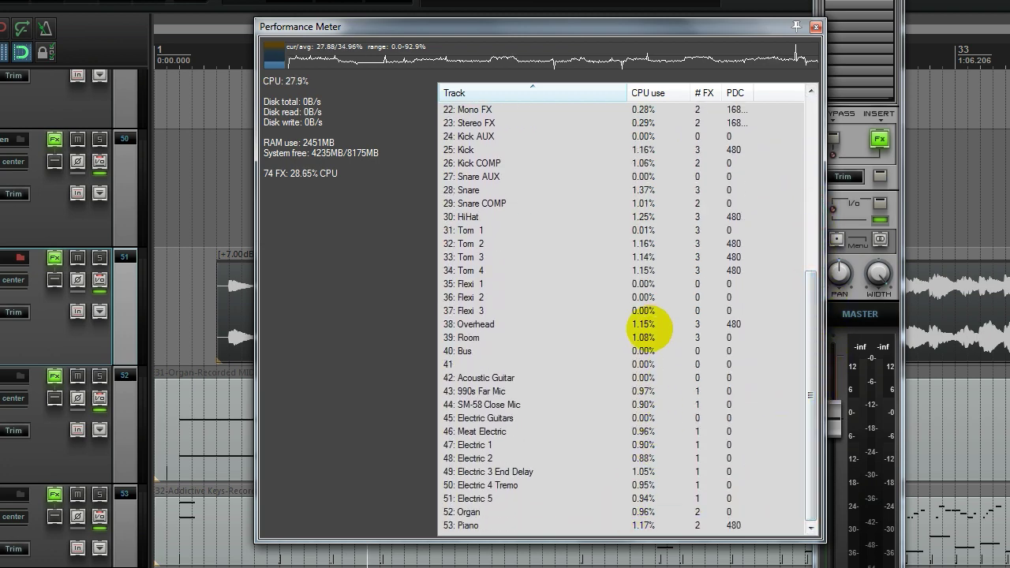
pyautogui.moveTo(805, 333); pyautogui.dragTo(792, 146)
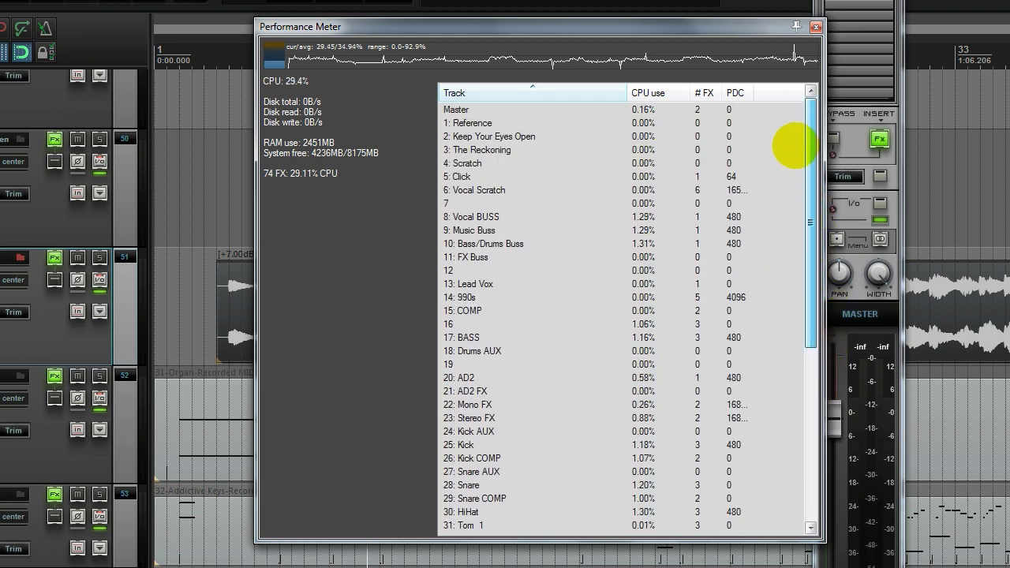
pyautogui.moveTo(710, 26); pyautogui.dragTo(894, 29)
pyautogui.scroll(5, 12, 304)
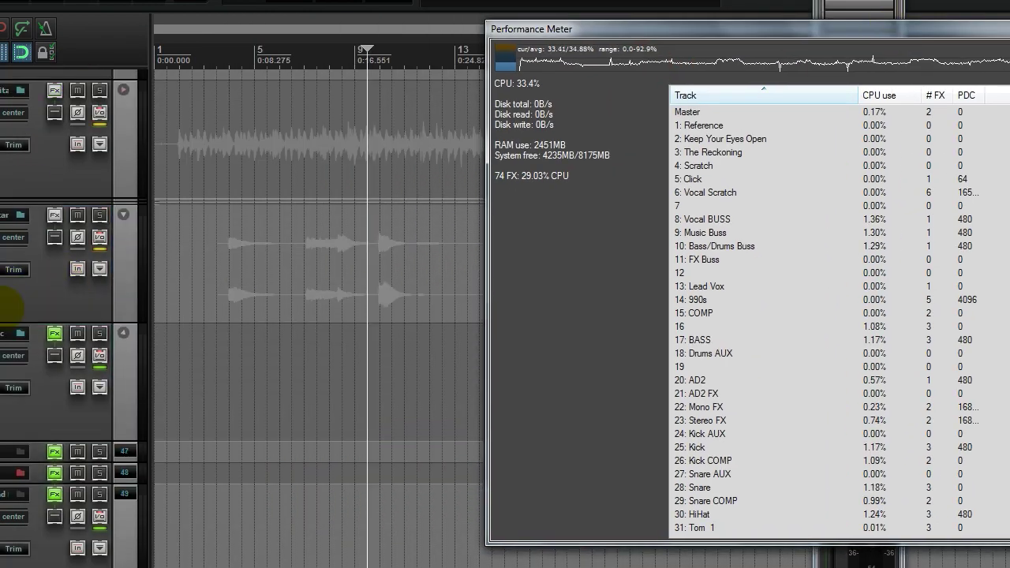
pyautogui.scroll(6, 12, 306)
pyautogui.scroll(-11, 12, 307)
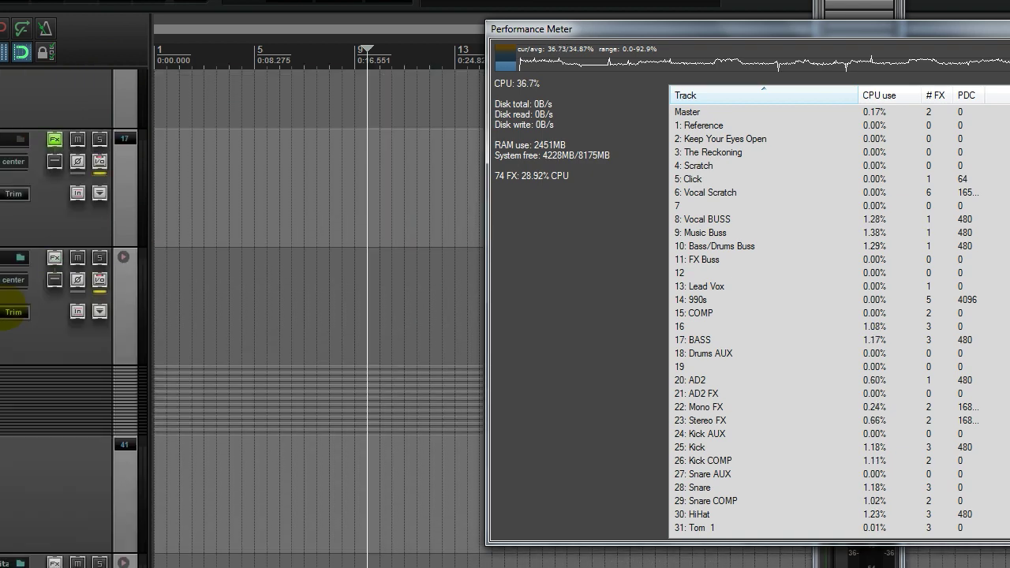
pyautogui.scroll(-2, 12, 311)
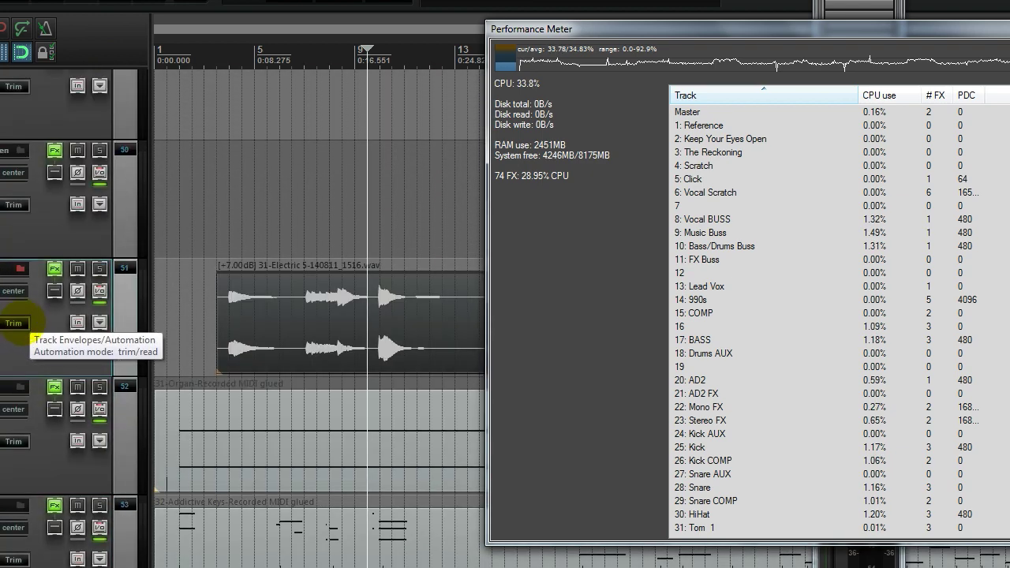
pyautogui.moveTo(688, 29); pyautogui.dragTo(237, 25)
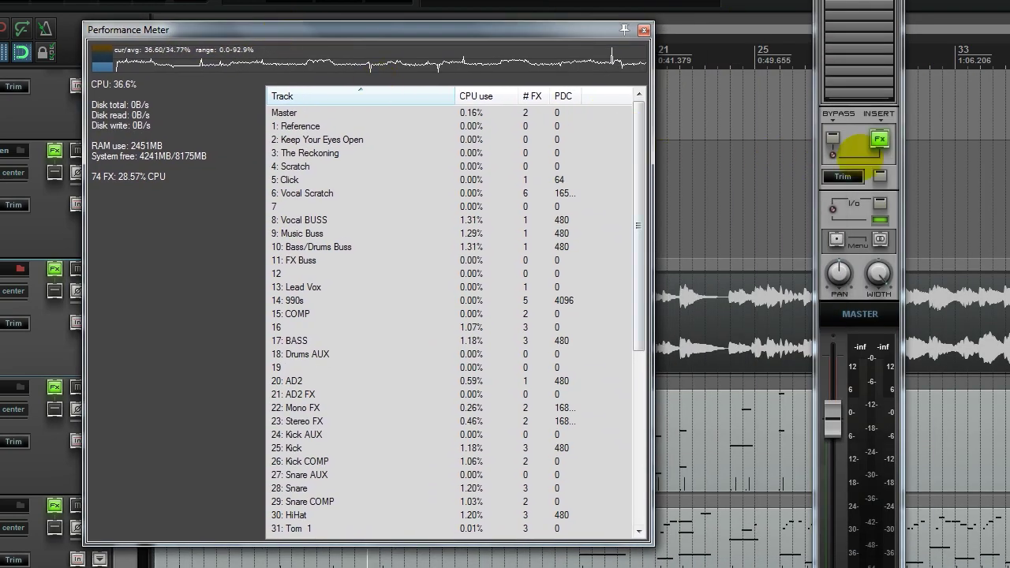
pyautogui.press('-')
# Move the edit position further into the song and reposition the Performance Meter window
pyautogui.moveTo(623, 29); pyautogui.dragTo(652, 237)
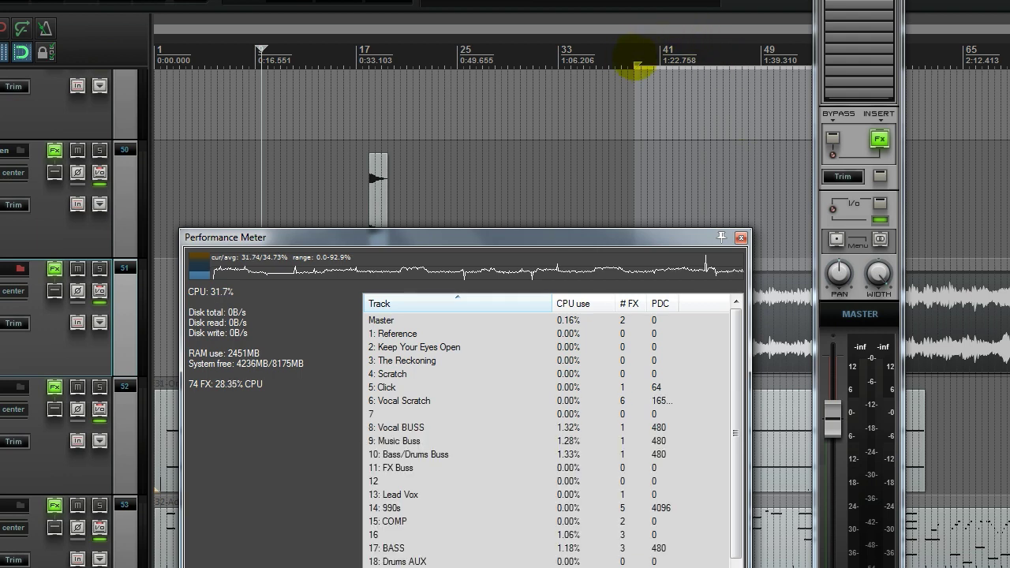
pyautogui.click(638, 56)
pyautogui.moveTo(601, 241); pyautogui.dragTo(703, 27)
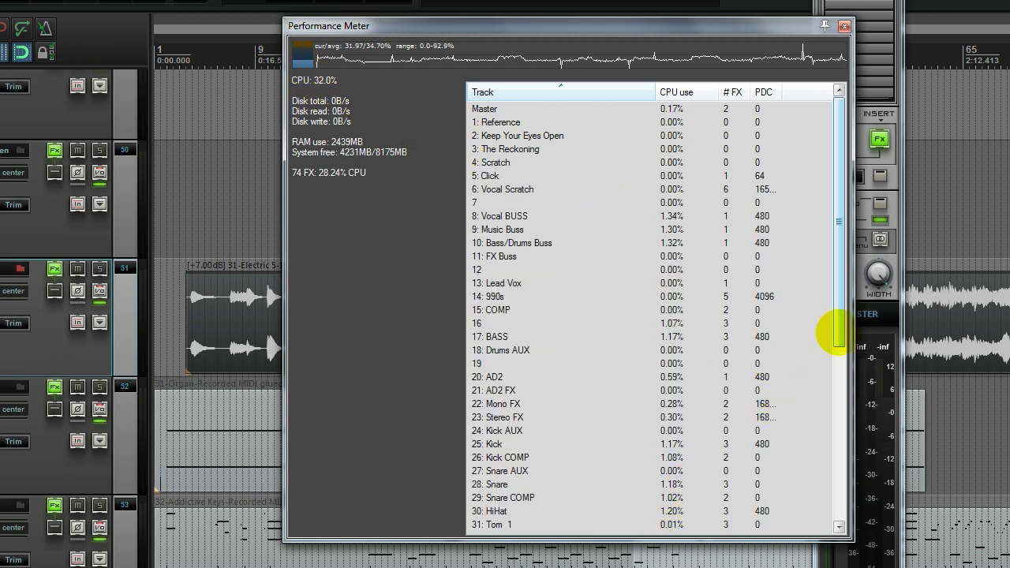
pyautogui.moveTo(838, 329); pyautogui.dragTo(687, 462)
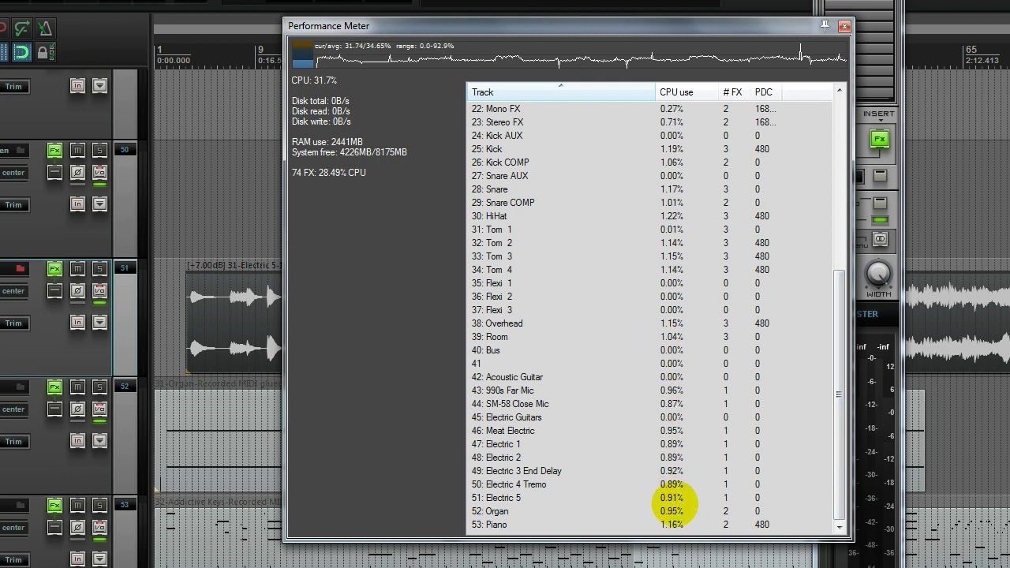
pyautogui.moveTo(629, 26); pyautogui.dragTo(596, 41)
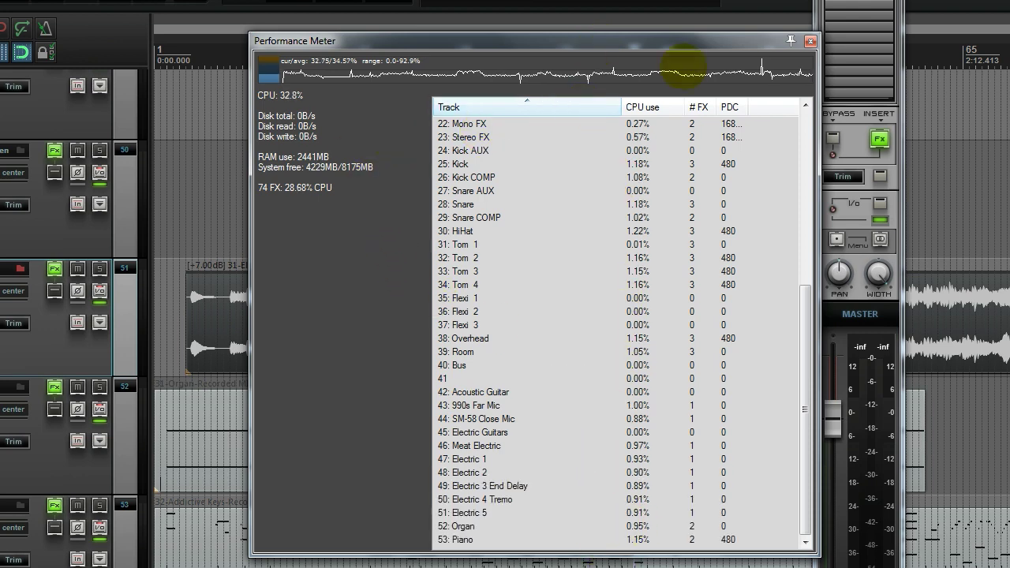
pyautogui.moveTo(675, 41); pyautogui.dragTo(666, 47)
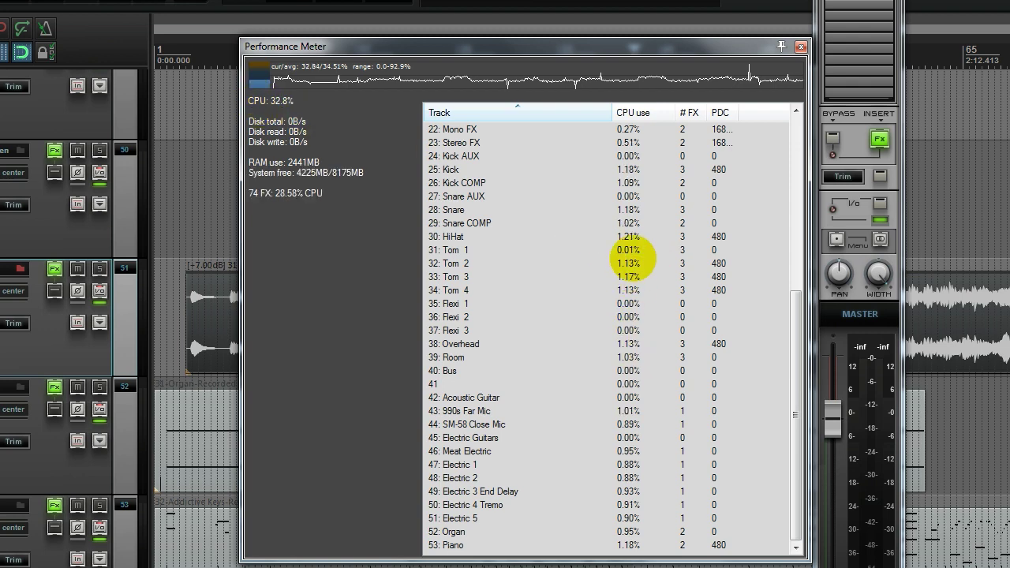
# Start playback and scroll the meter to the bottom, showing Piano near 4% CPU
pyautogui.press('space')
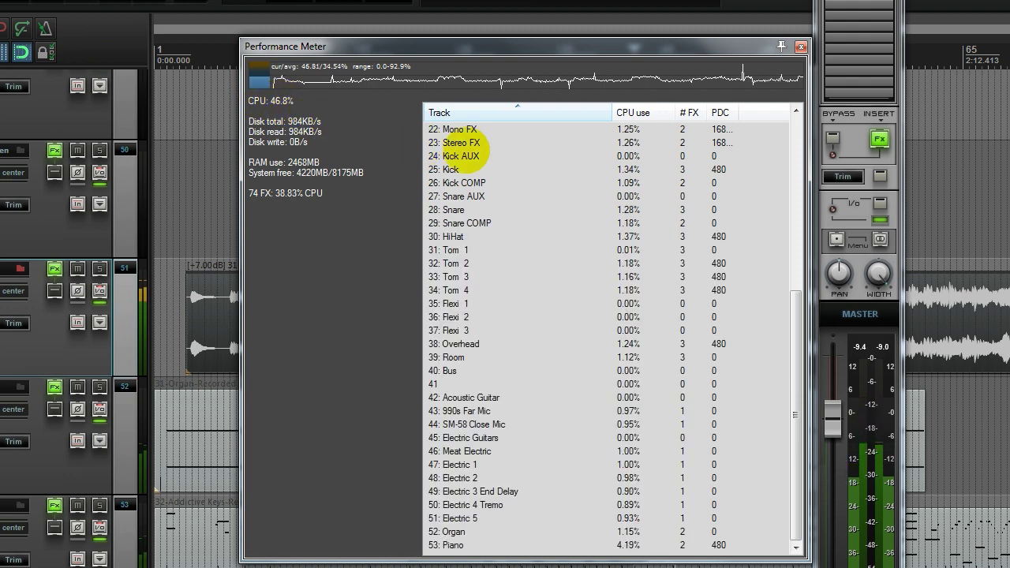
pyautogui.click(793, 331)
pyautogui.moveTo(794, 331); pyautogui.dragTo(789, 287)
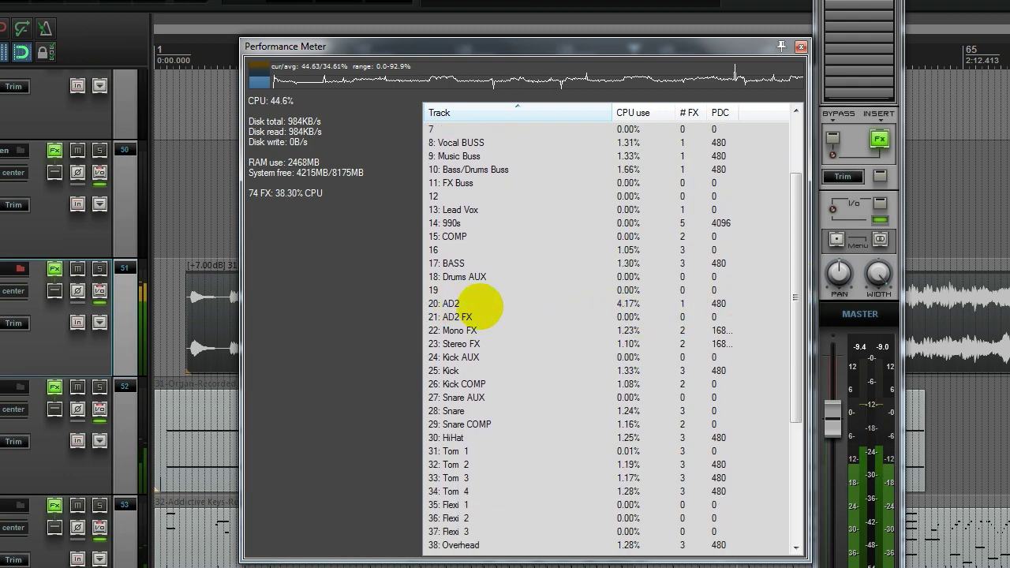
pyautogui.moveTo(790, 348); pyautogui.dragTo(786, 500)
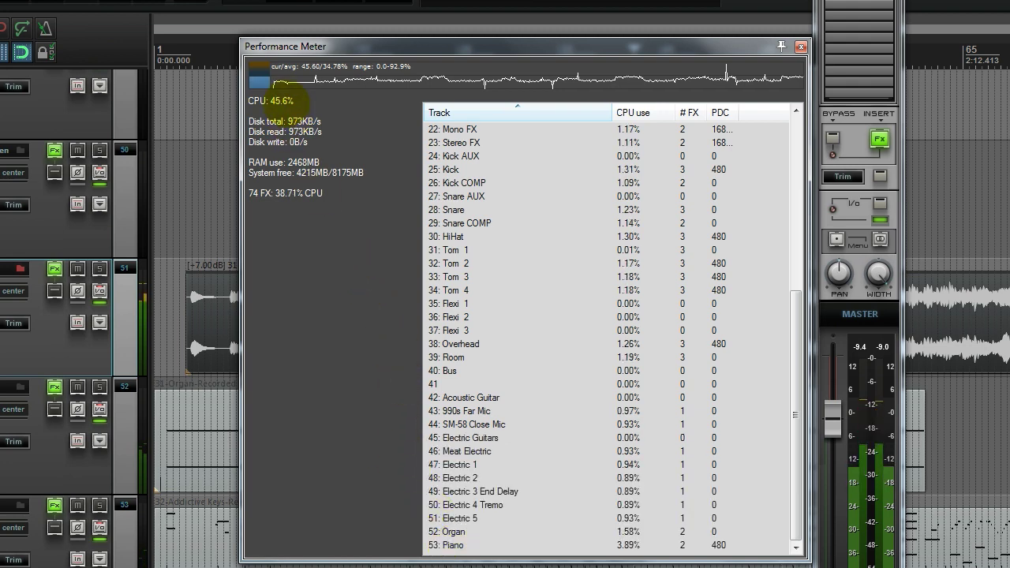
# Mute the Organ track and shift the Performance Meter window slightly left
pyautogui.click(77, 386)
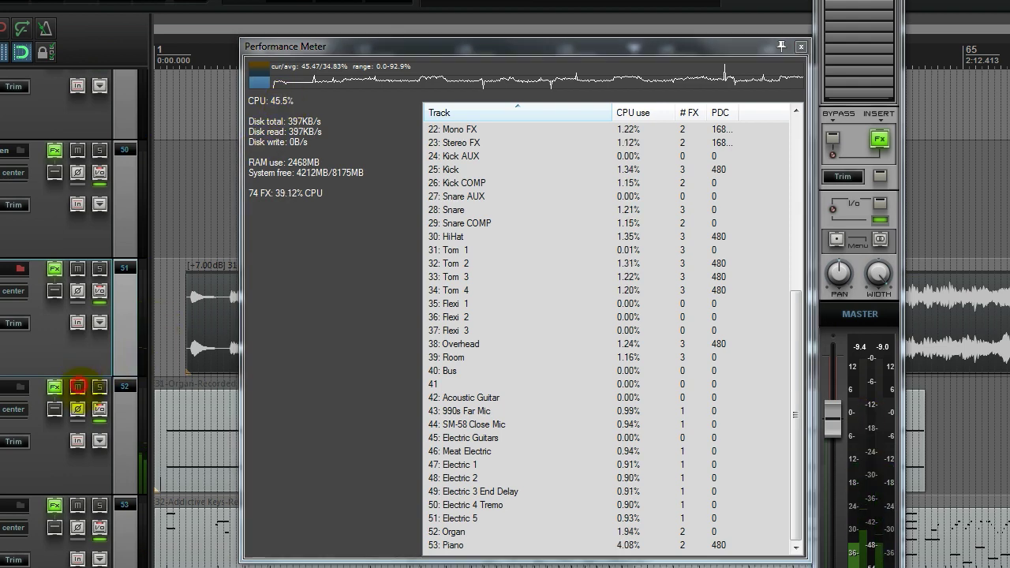
pyautogui.moveTo(518, 45); pyautogui.dragTo(492, 47)
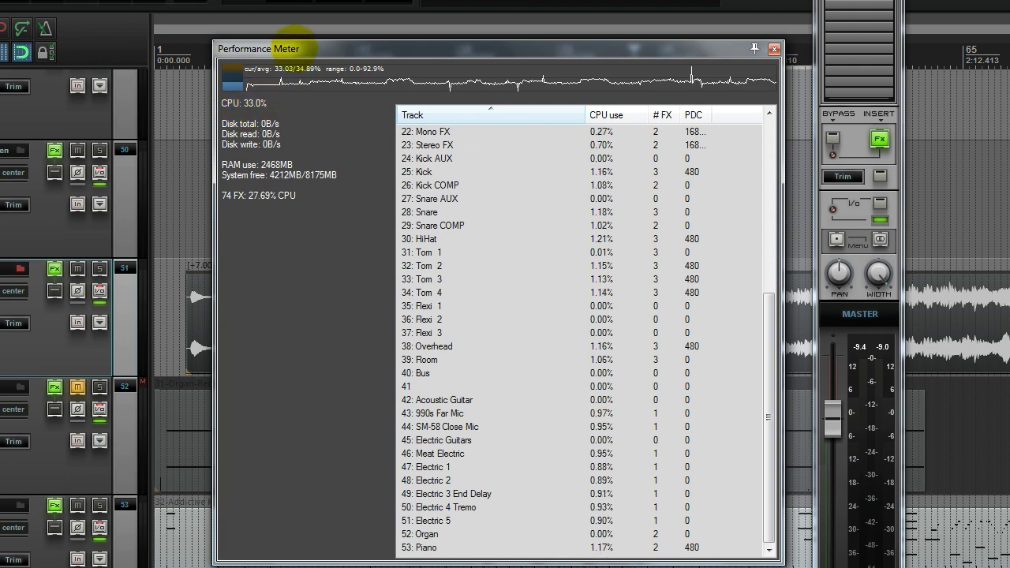
pyautogui.moveTo(316, 45); pyautogui.dragTo(312, 43)
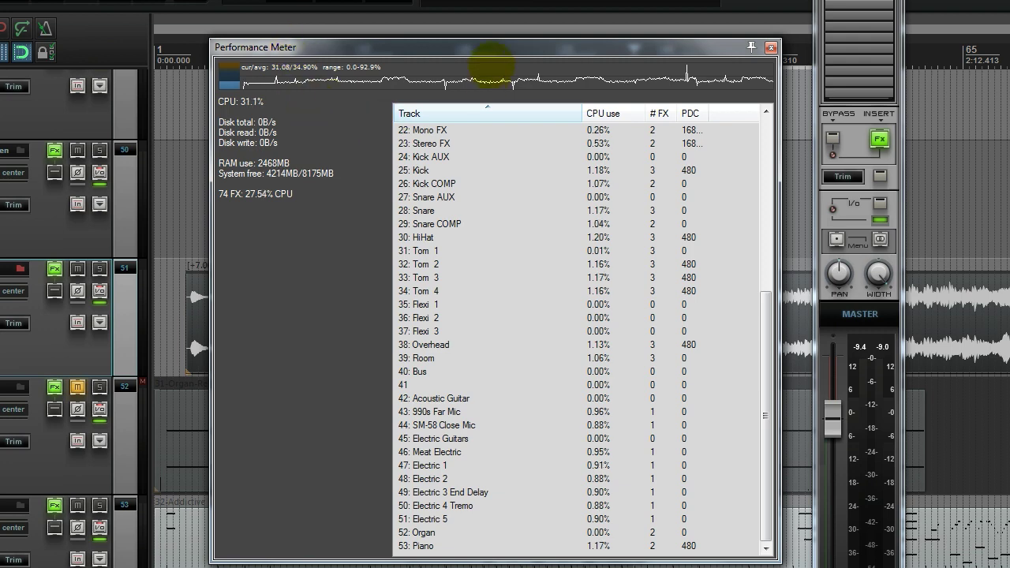
pyautogui.moveTo(495, 46); pyautogui.dragTo(482, 50)
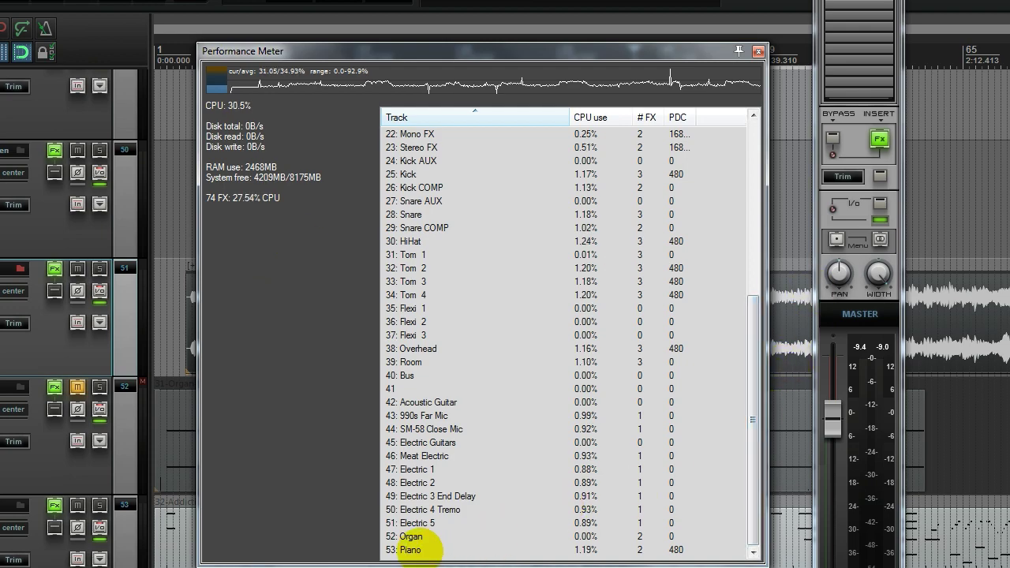
# Inspect track 41 and 27: Snare AUX in the Performance Meter CPU list
pyautogui.click(399, 389)
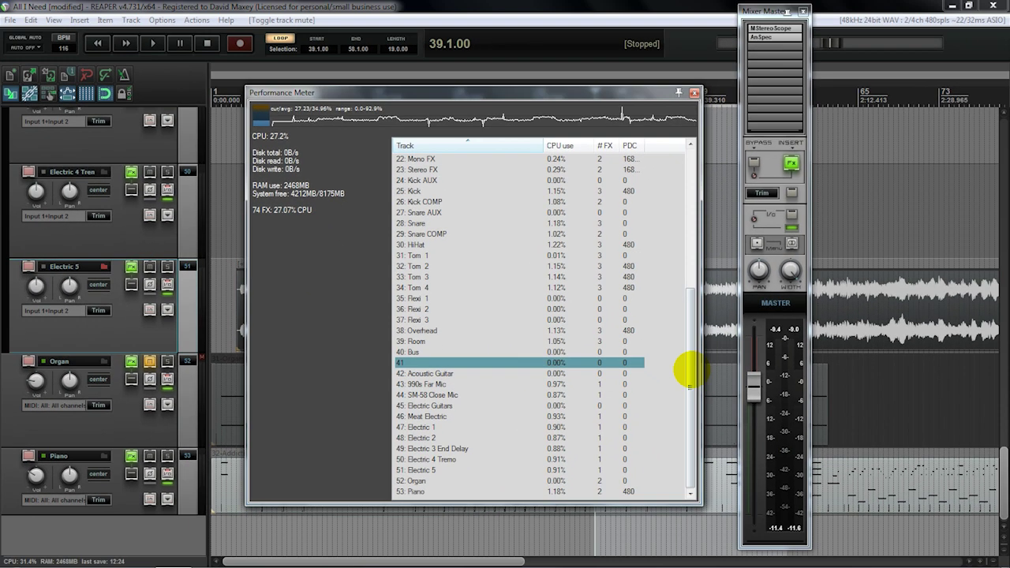
pyautogui.scroll(1, 748, 379)
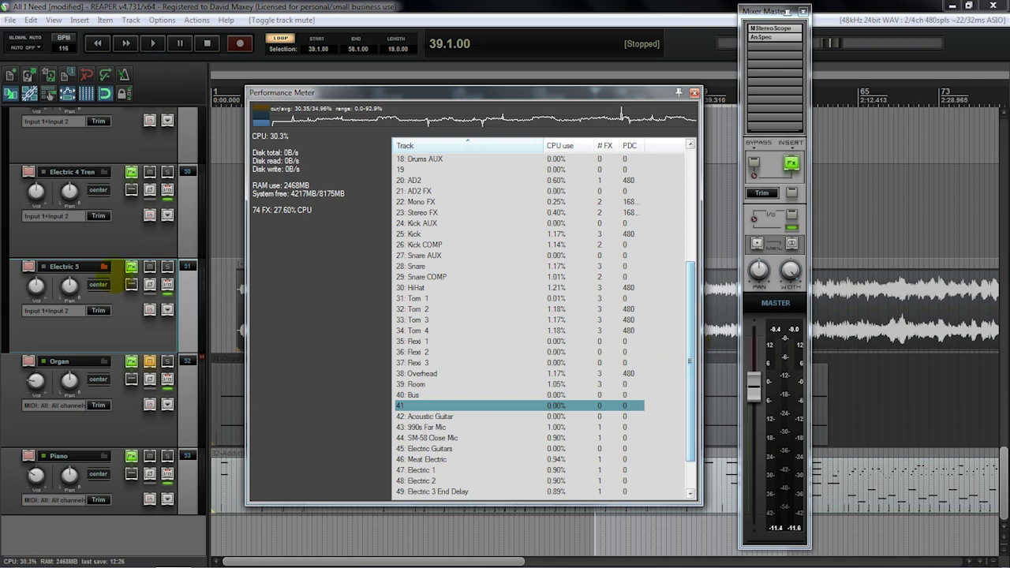
pyautogui.scroll(5, 30, 345)
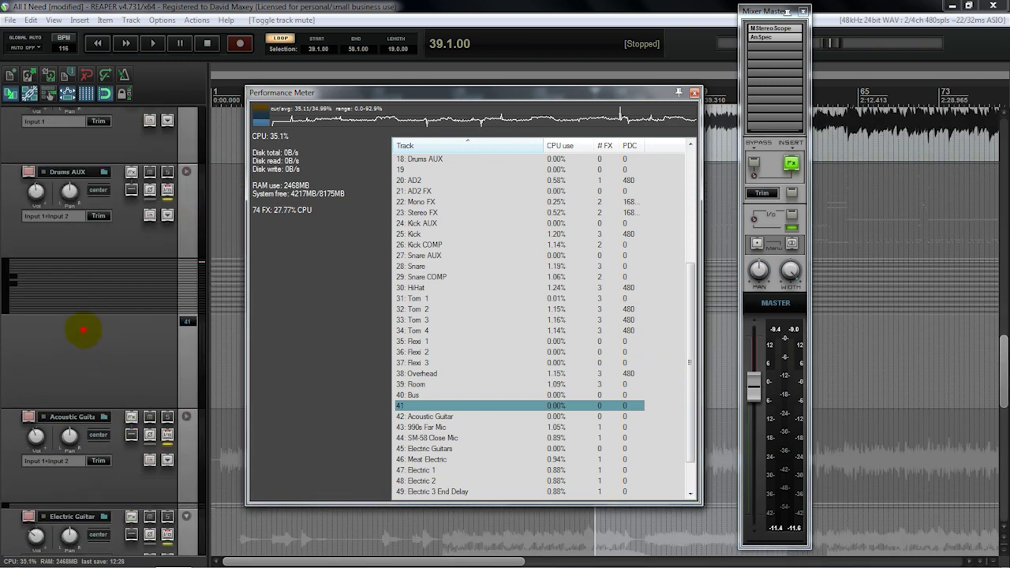
pyautogui.click(44, 389)
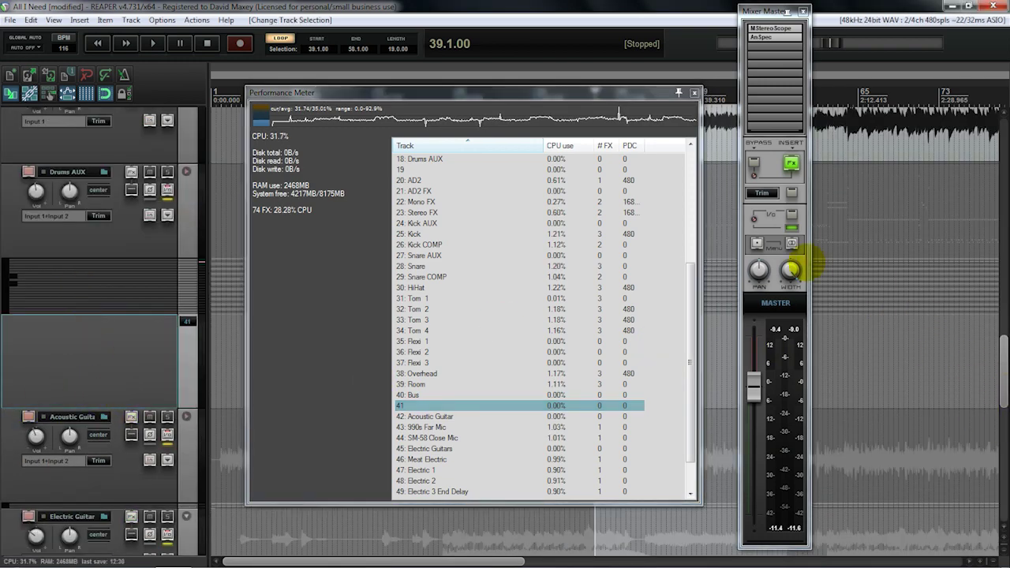
pyautogui.moveTo(1000, 359); pyautogui.dragTo(1001, 445)
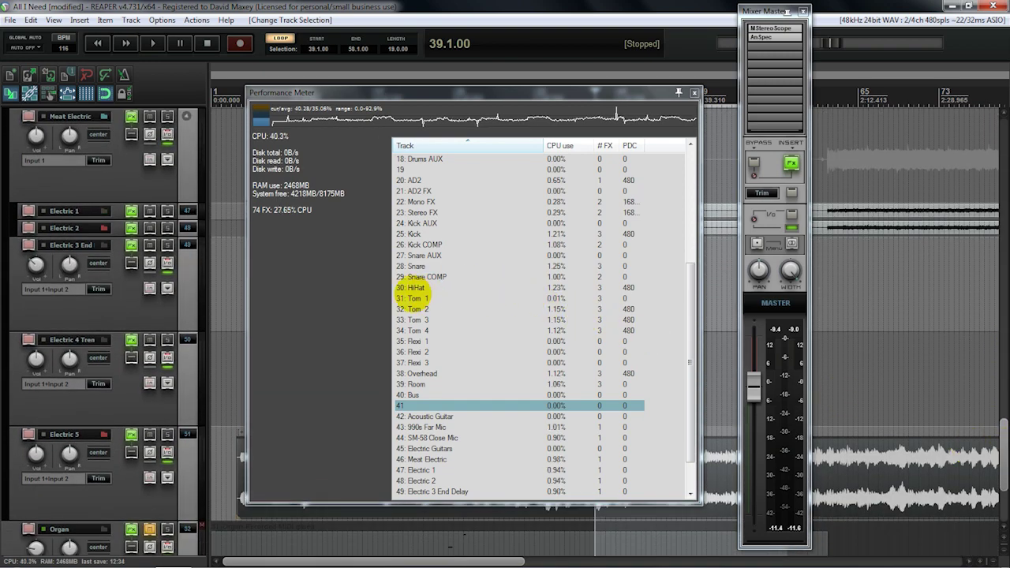
pyautogui.click(418, 255)
pyautogui.moveTo(699, 354); pyautogui.dragTo(694, 398)
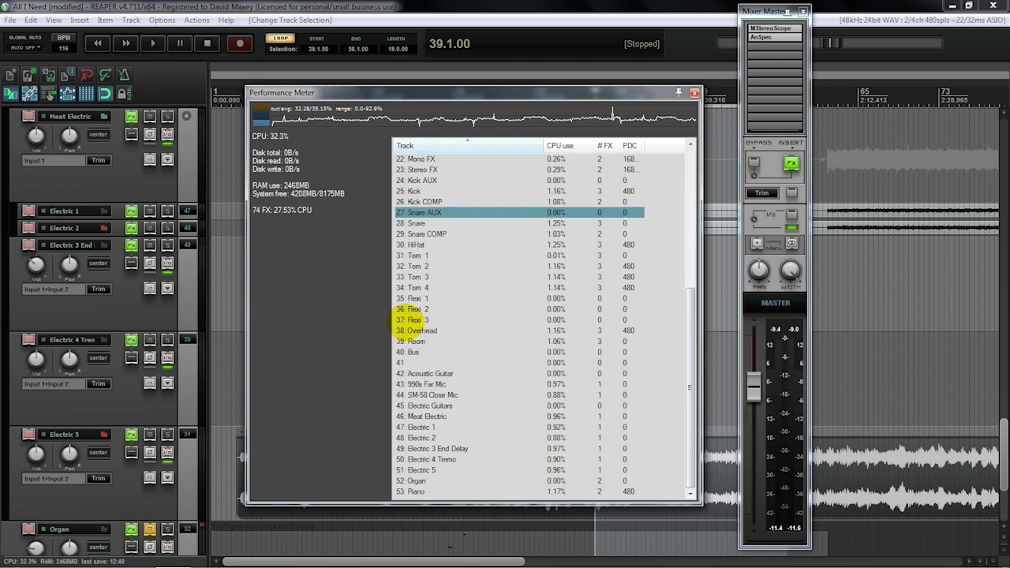
# Check the 53: Piano row's CPU usage, then close the Performance Meter
pyautogui.moveTo(429, 95)
pyautogui.mouseDown()
pyautogui.moveTo(432, 81)
pyautogui.moveTo(446, 86)
pyautogui.mouseUp()
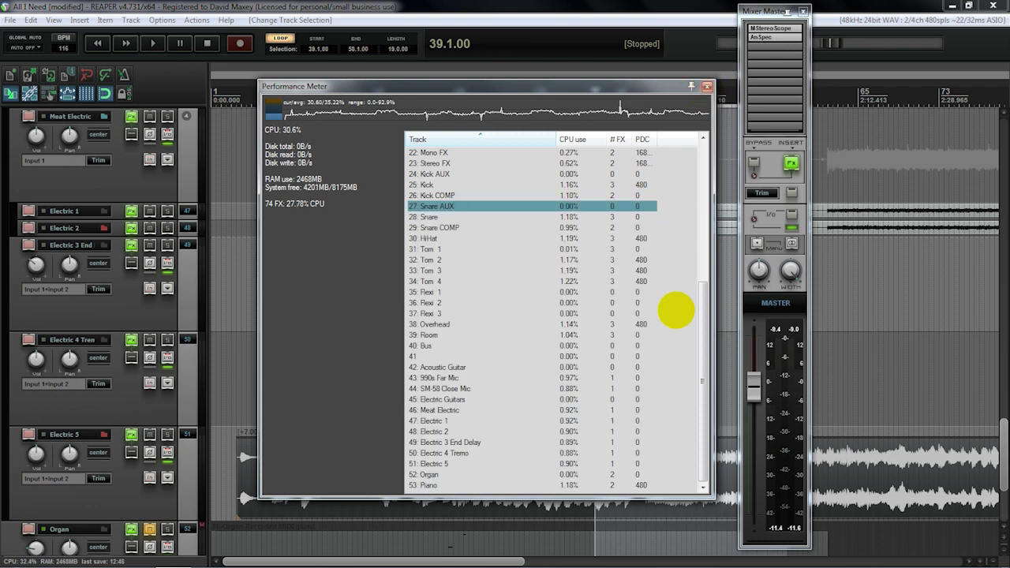
pyautogui.click(565, 484)
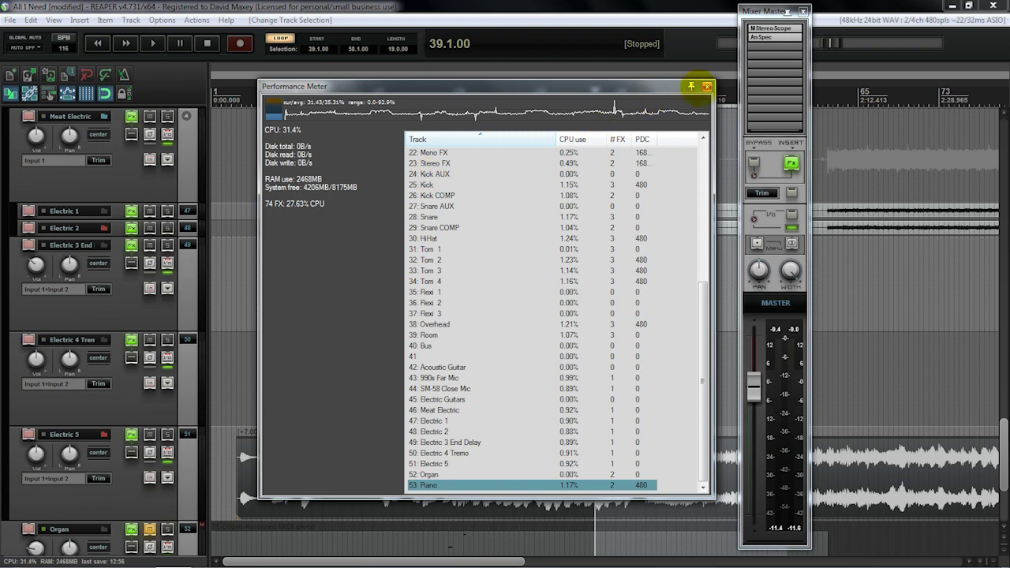
pyautogui.click(706, 87)
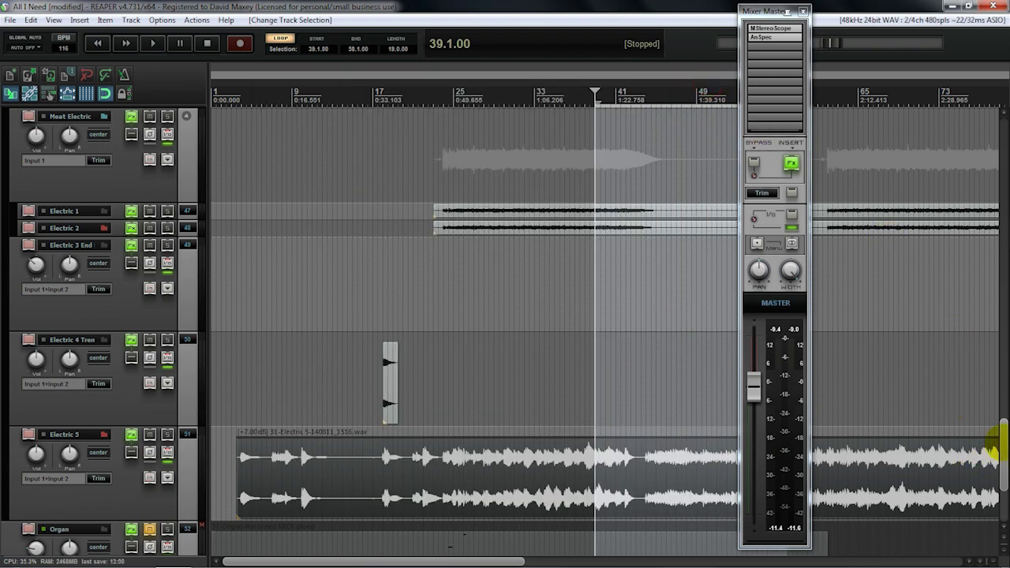
# Solo the Piano track and inspect the Strip and Addictive Keys plug-ins in its FX chain
pyautogui.moveTo(995, 449); pyautogui.dragTo(987, 497)
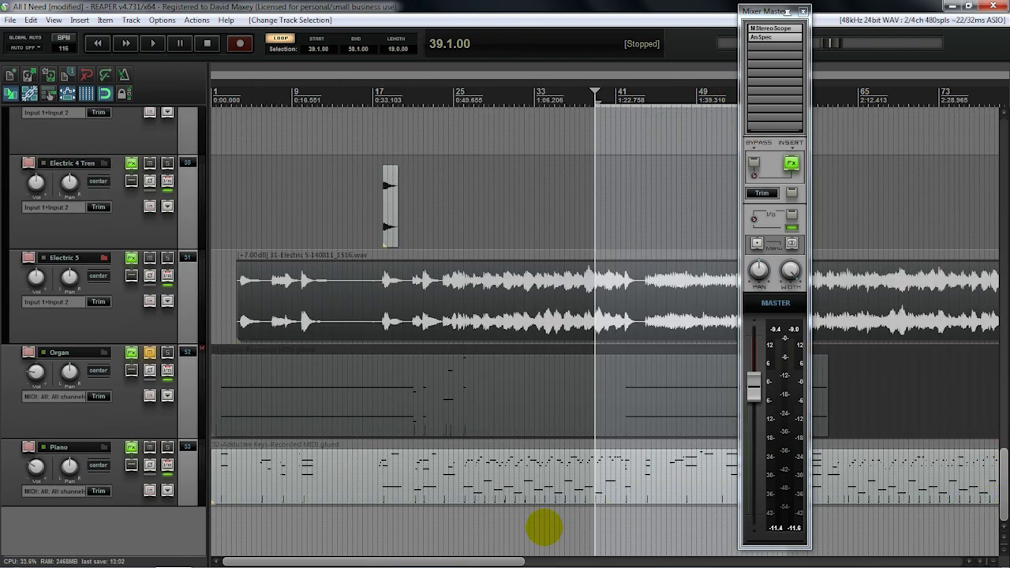
pyautogui.click(166, 447)
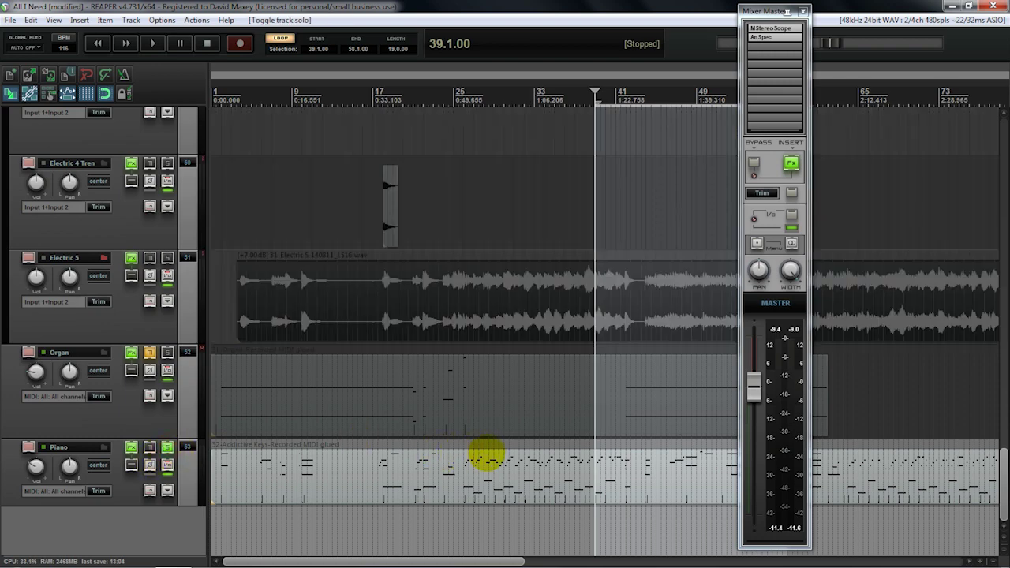
pyautogui.click(483, 456)
pyautogui.click(131, 447)
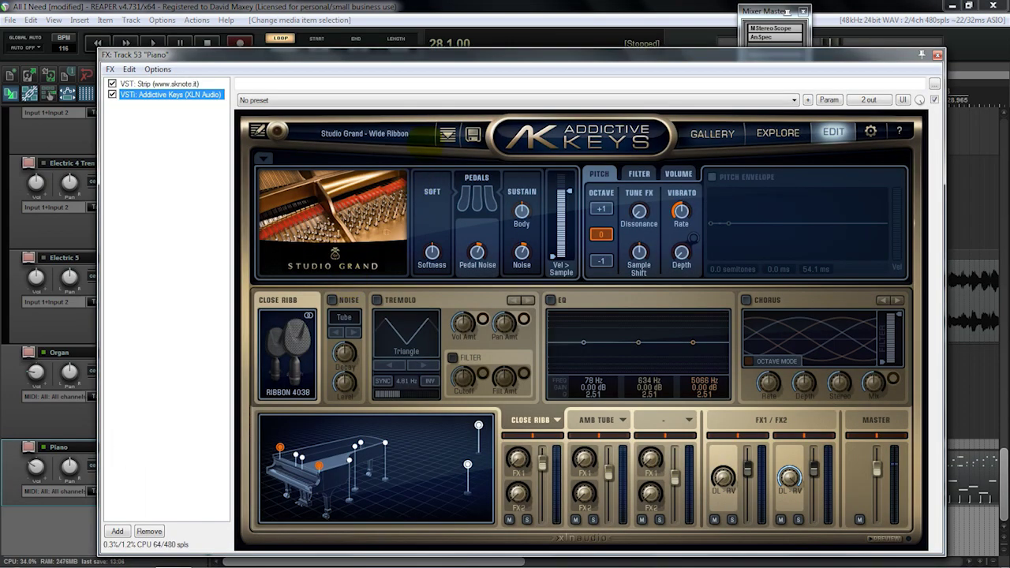
pyautogui.moveTo(377, 55); pyautogui.dragTo(366, 41)
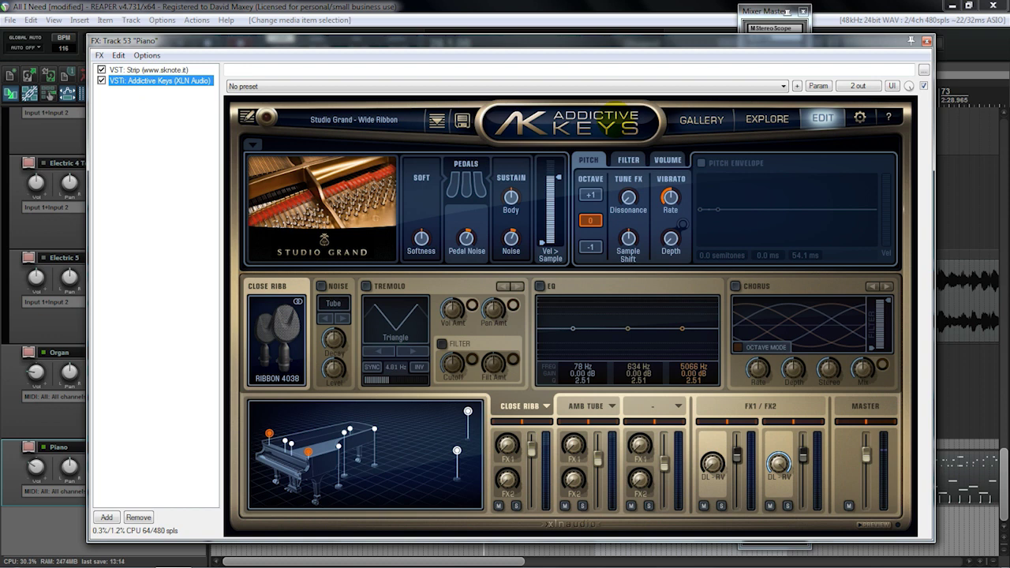
pyautogui.click(158, 69)
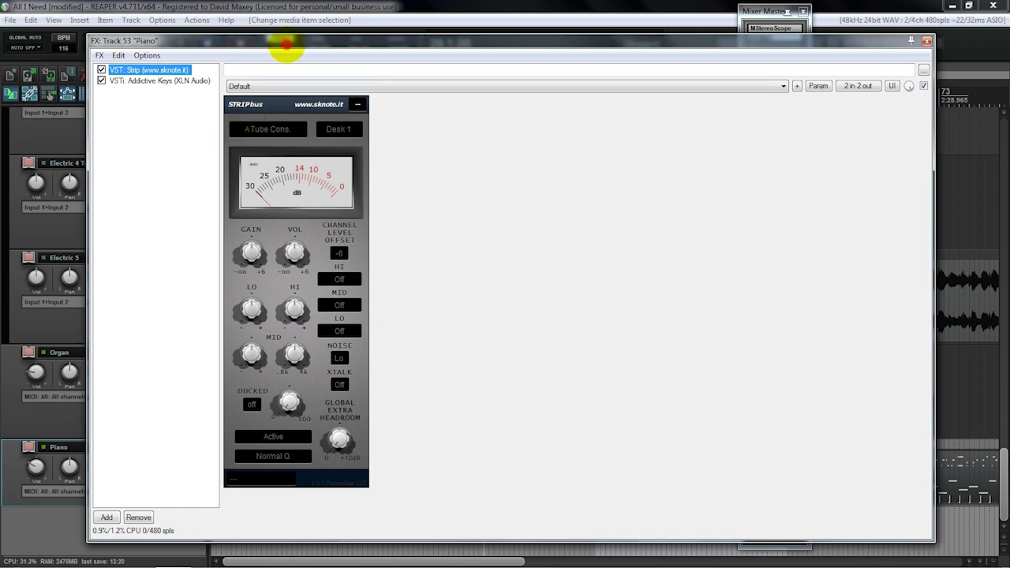
pyautogui.moveTo(285, 45); pyautogui.dragTo(283, 42)
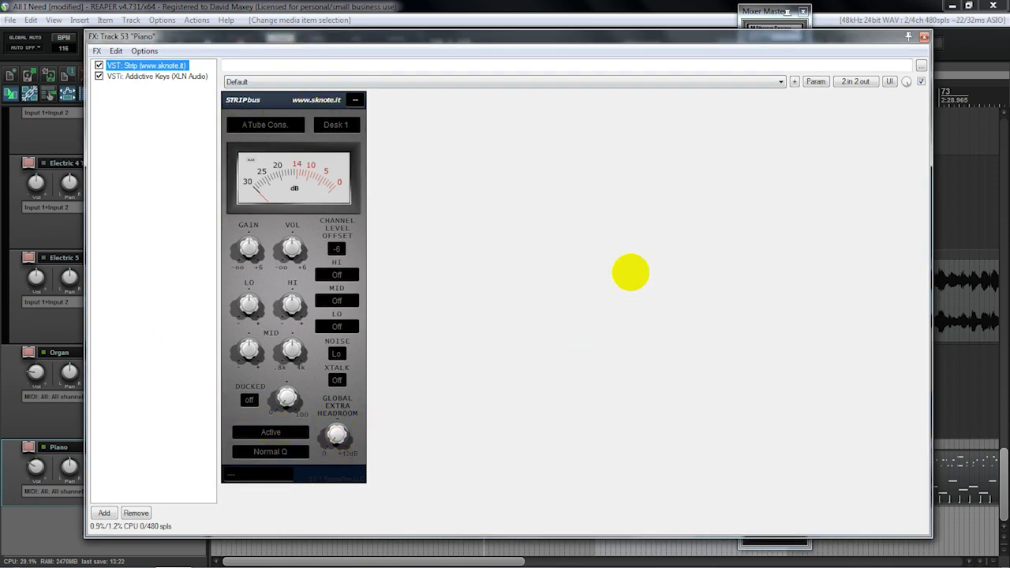
pyautogui.click(924, 36)
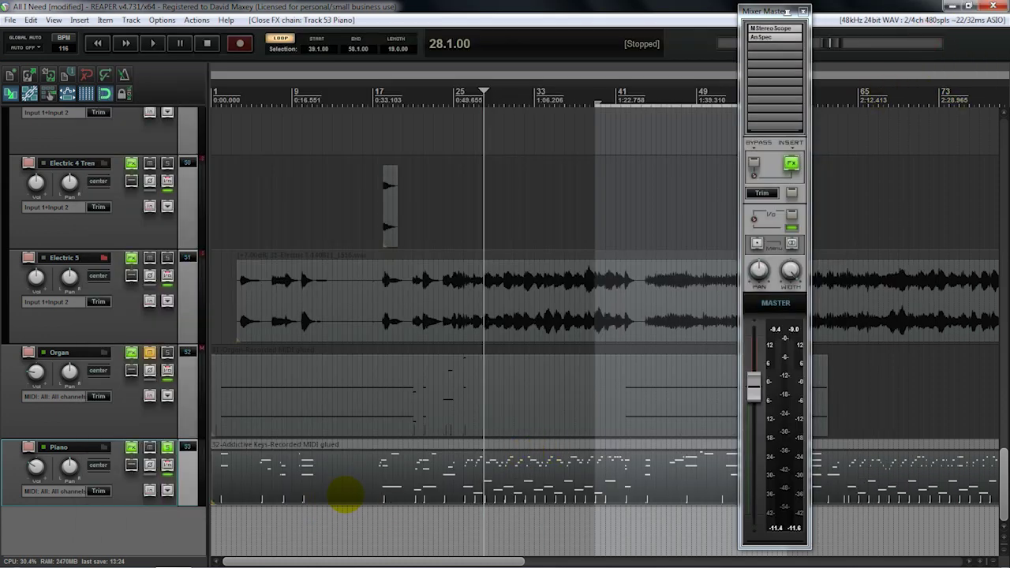
pyautogui.click(466, 476)
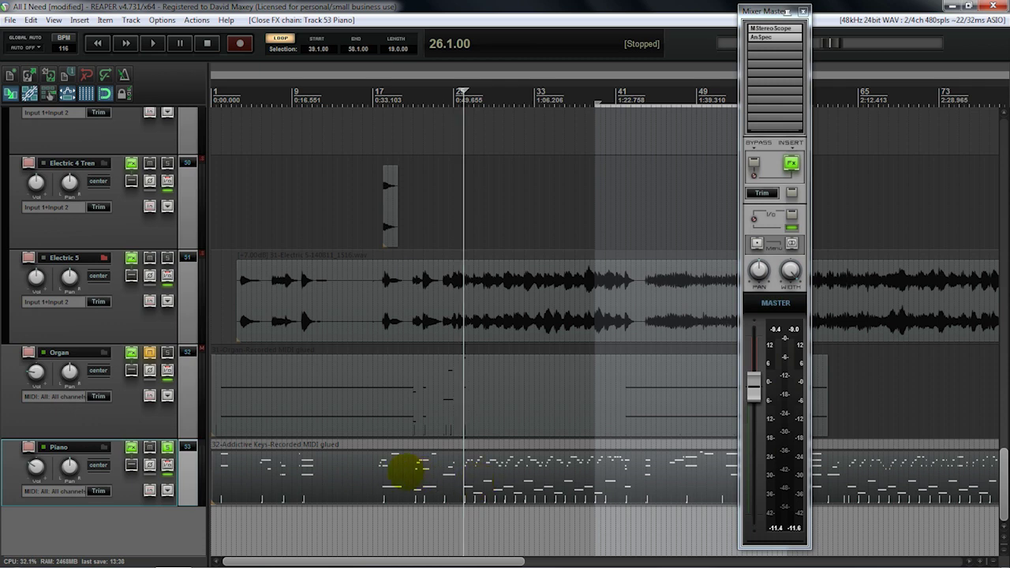
pyautogui.click(356, 479)
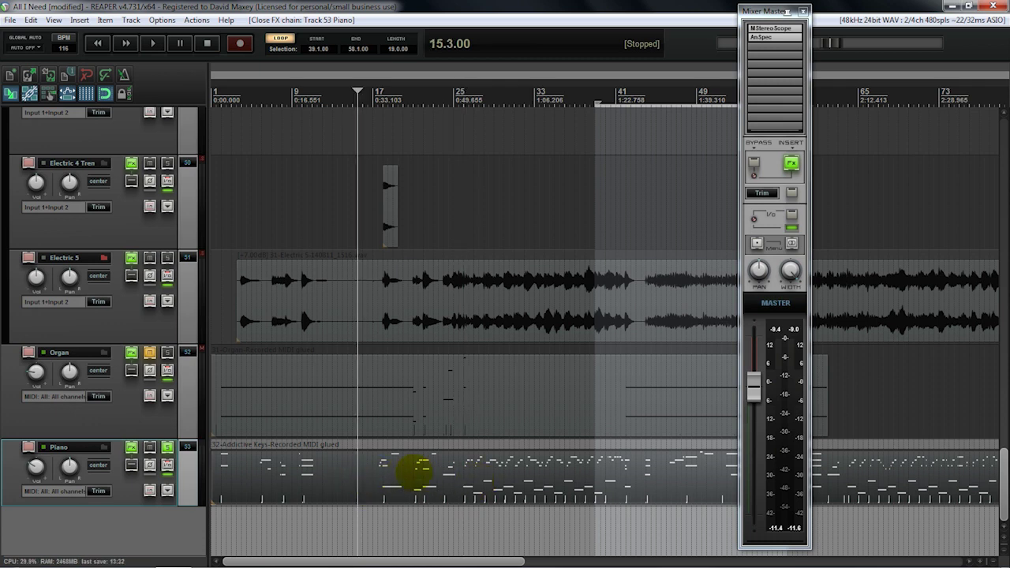
pyautogui.click(445, 479)
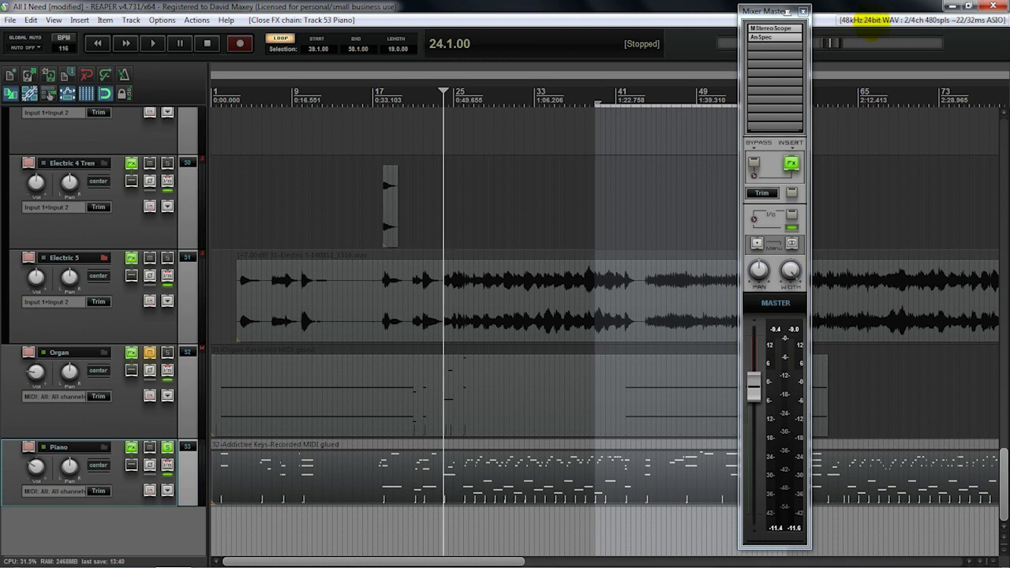
pyautogui.click(378, 476)
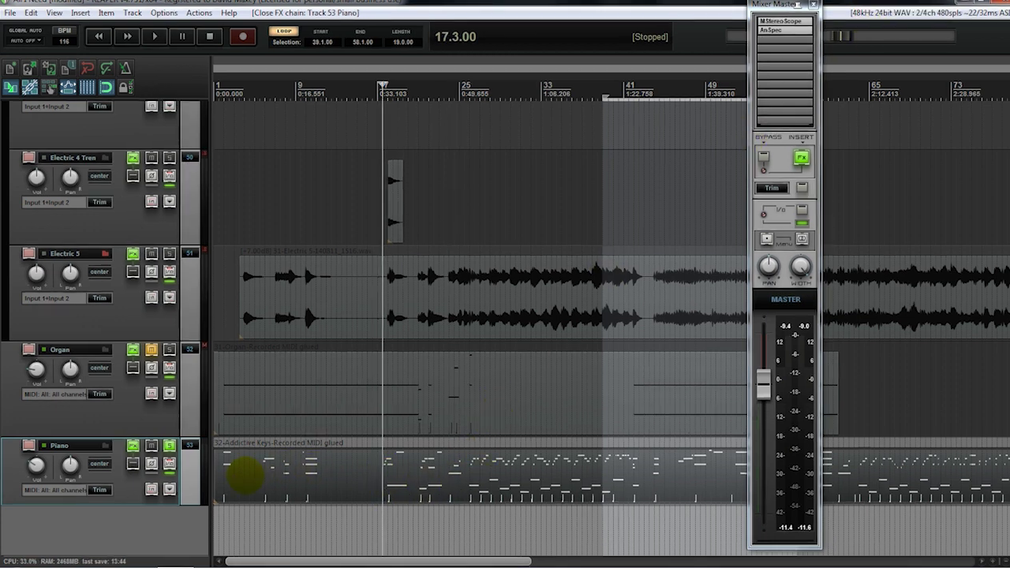
pyautogui.click(240, 473)
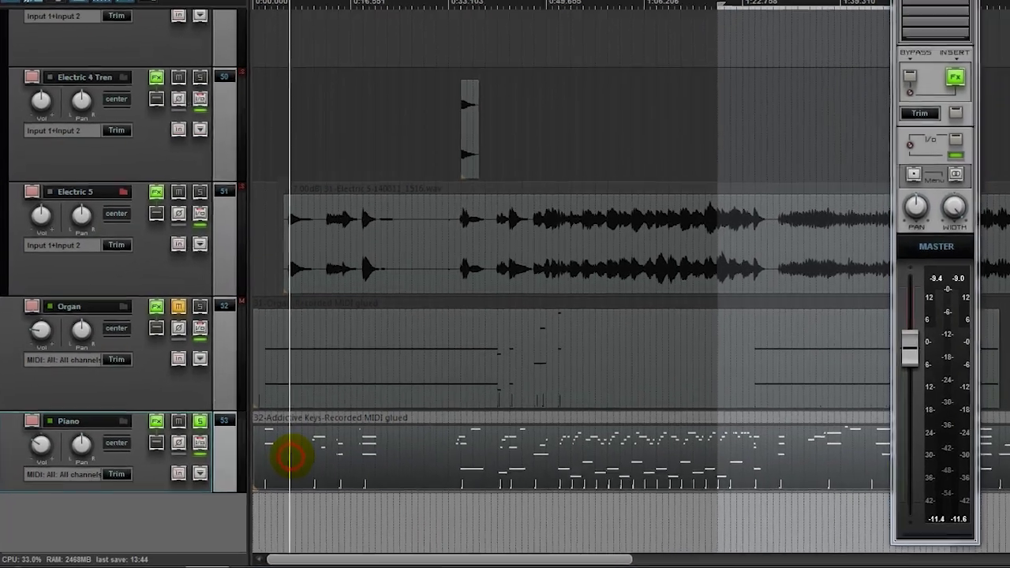
# Open the Piano MIDI item's context menu, dismissing the accidentally opened input FX browser
pyautogui.rightClick(291, 452)
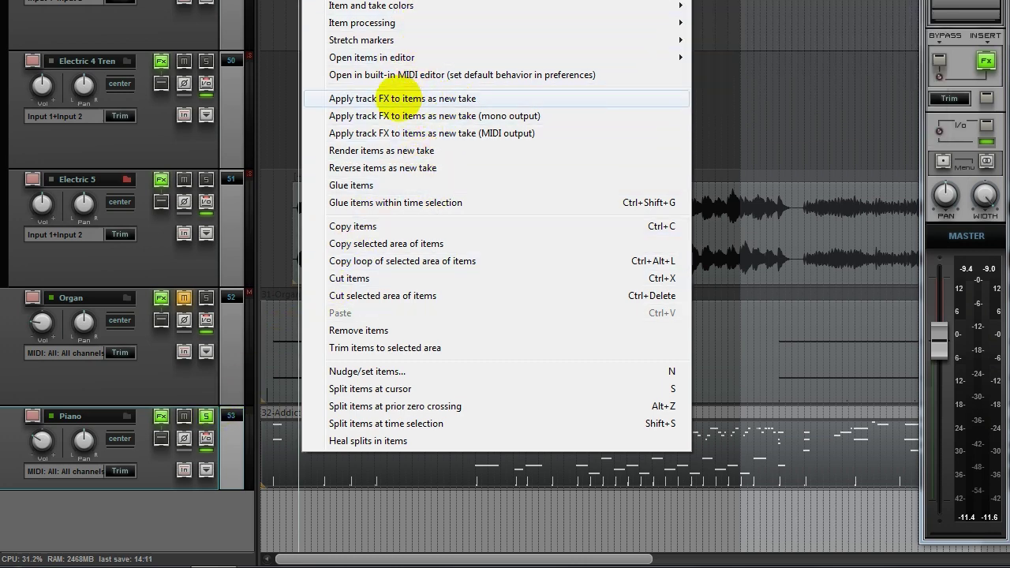
pyautogui.click(150, 466)
pyautogui.click(907, 447)
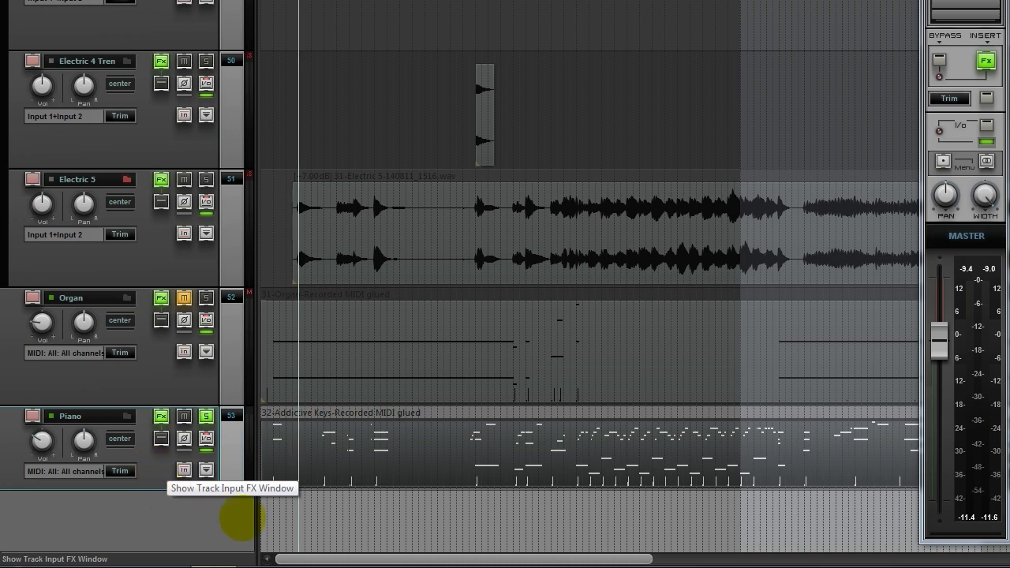
pyautogui.click(178, 471)
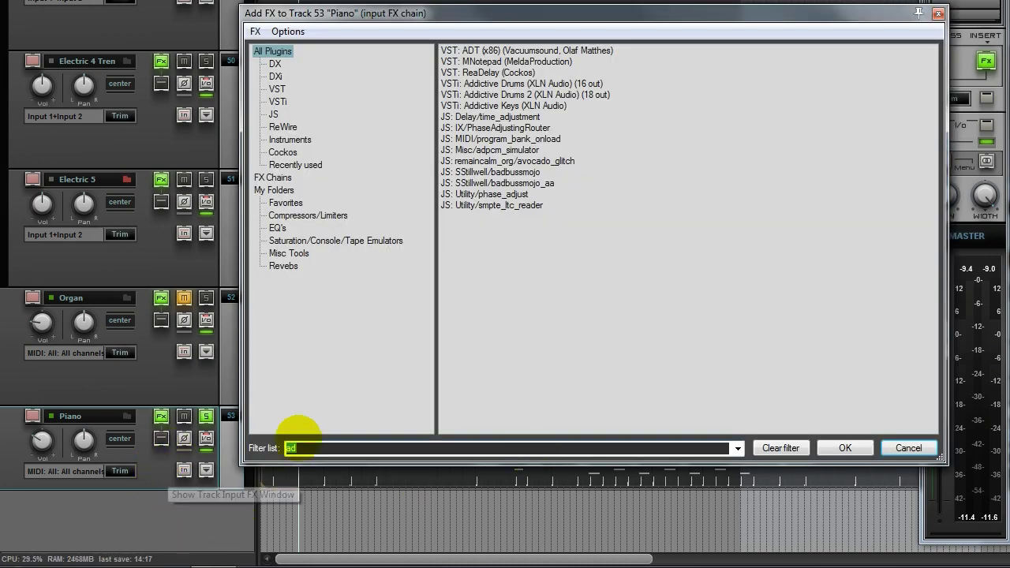
pyautogui.click(908, 447)
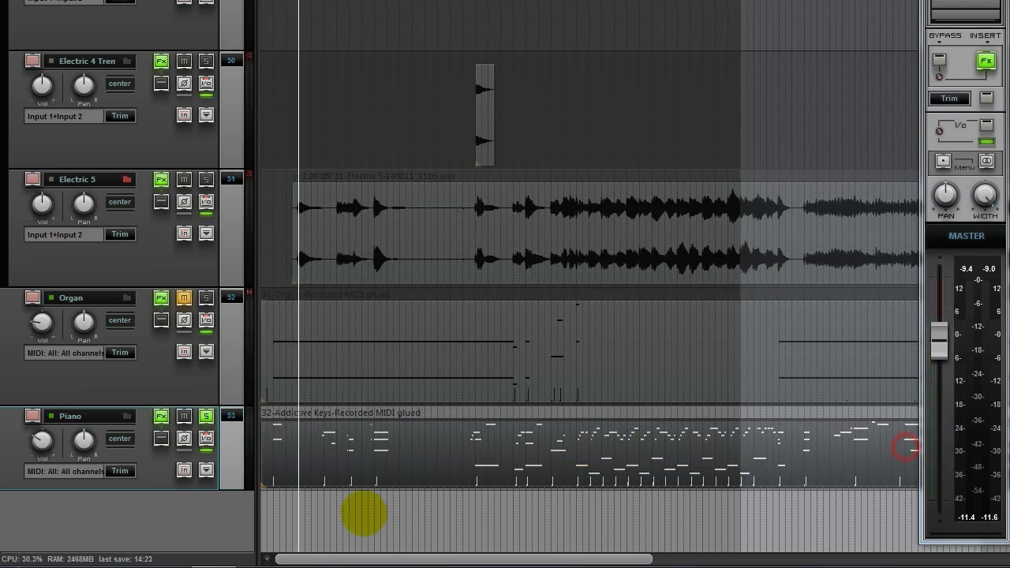
pyautogui.rightClick(329, 455)
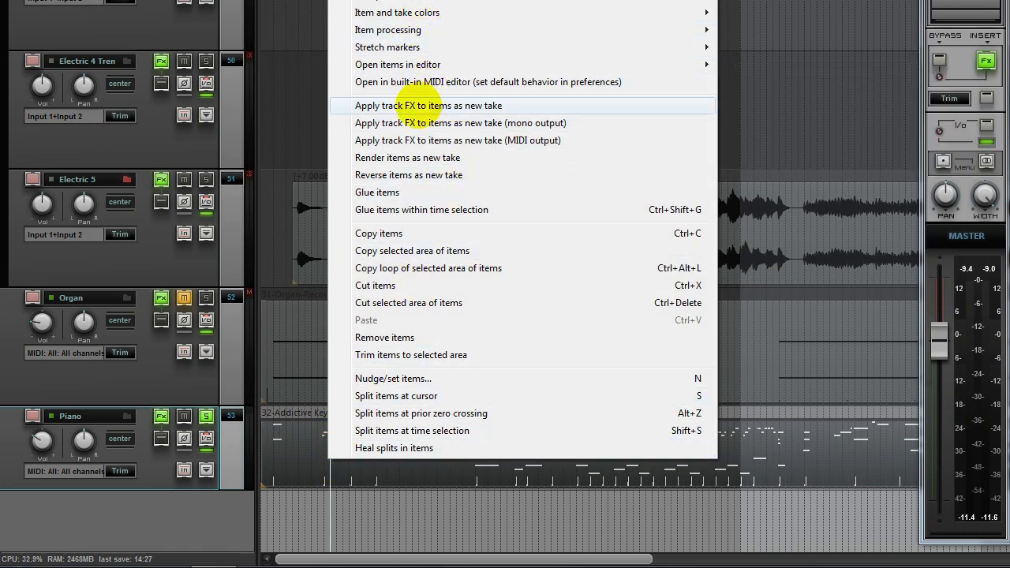
# Apply the Piano track FX to the item as a new take, rendering 'glued render 005.wav'
pyautogui.click(418, 106)
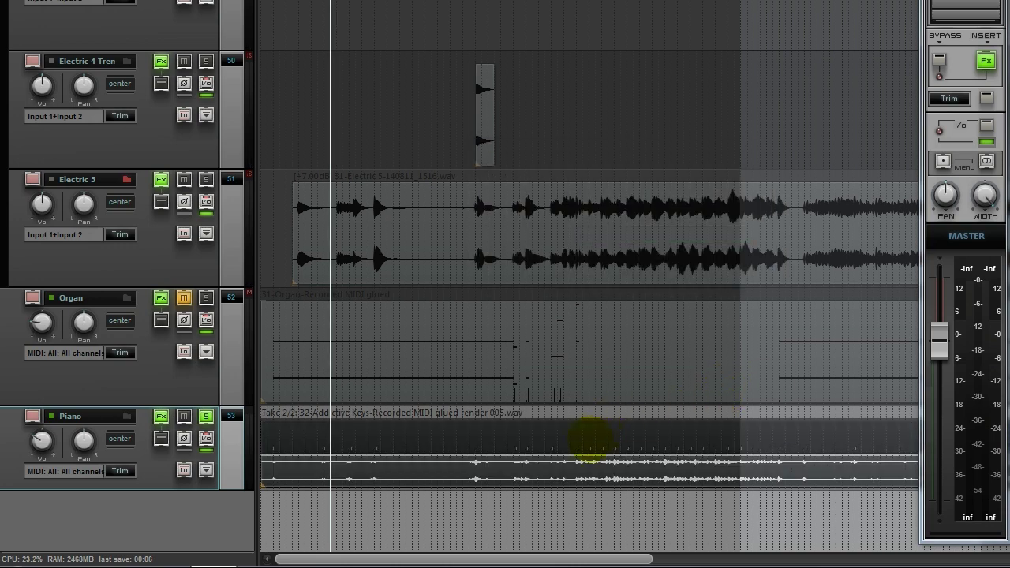
pyautogui.click(591, 437)
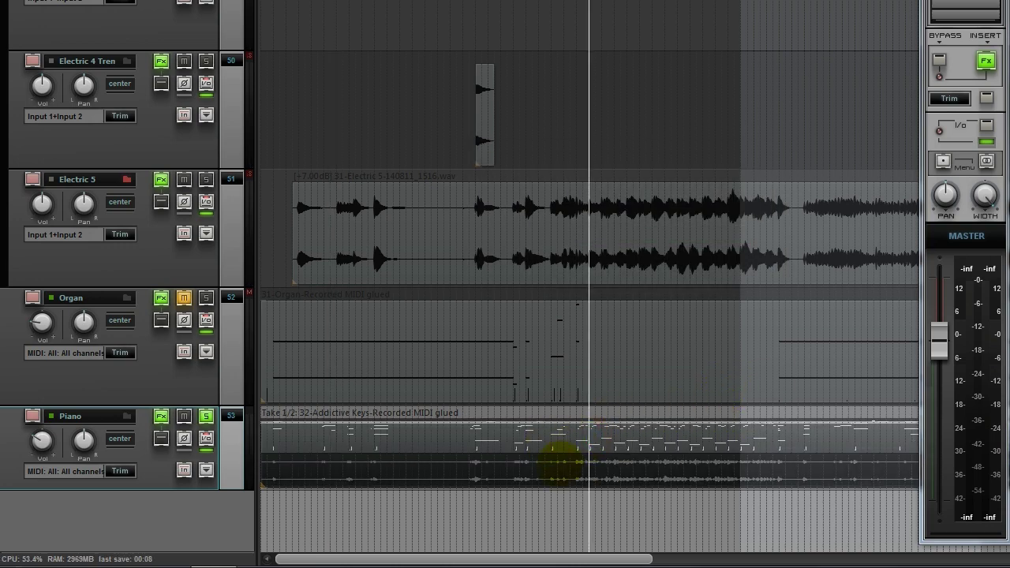
pyautogui.click(557, 470)
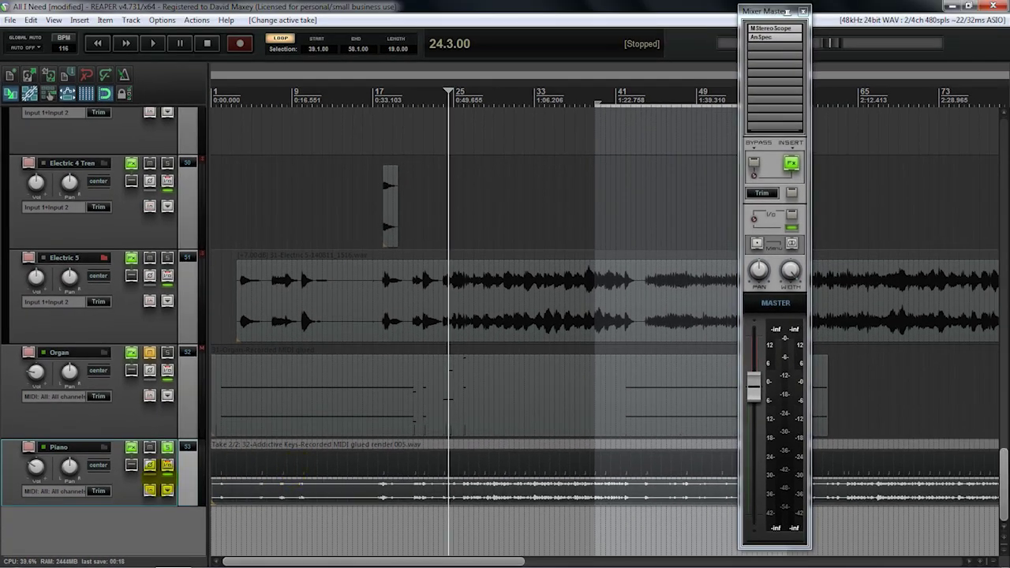
pyautogui.click(131, 447)
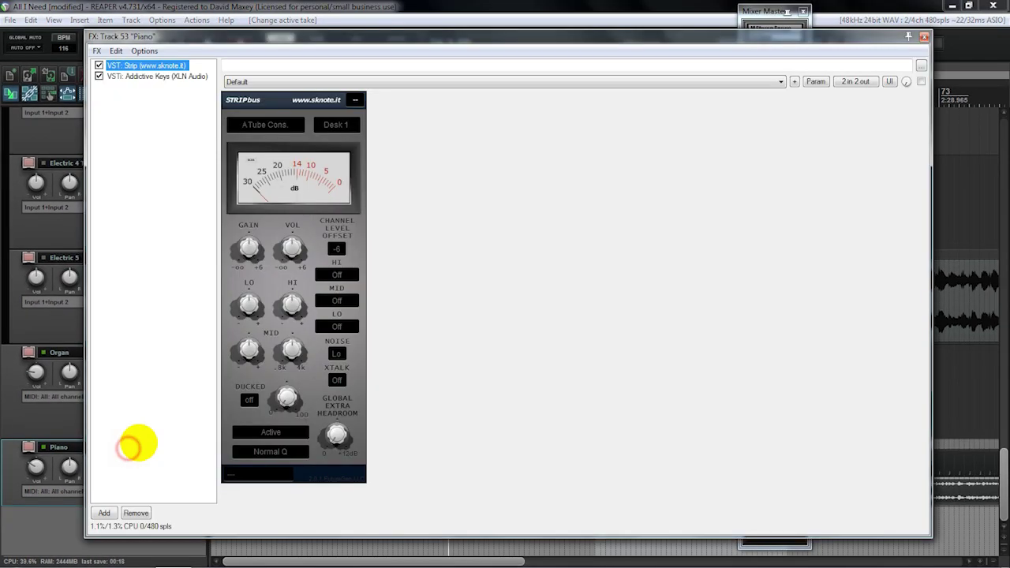
pyautogui.click(166, 76)
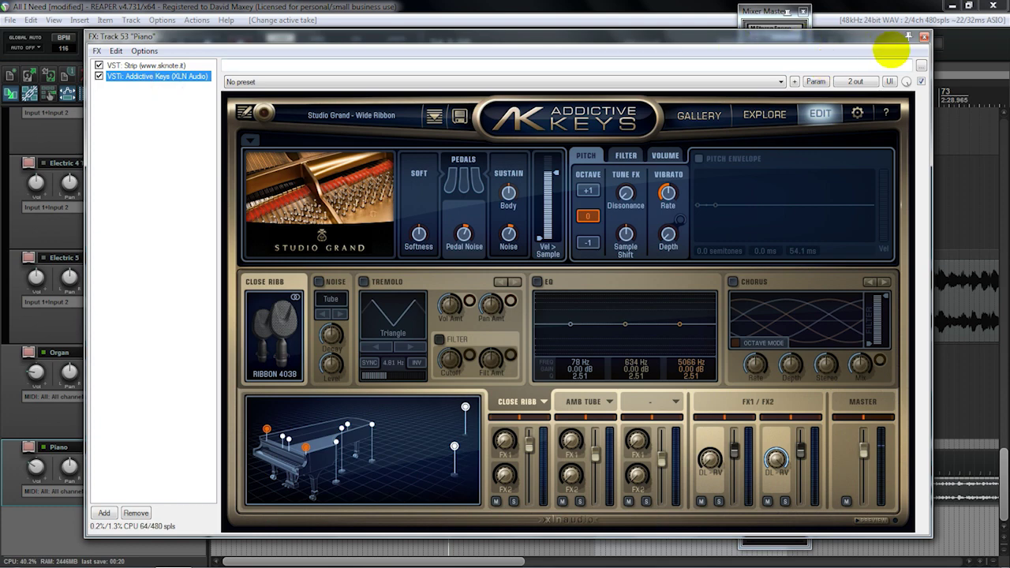
pyautogui.click(923, 36)
pyautogui.click(358, 494)
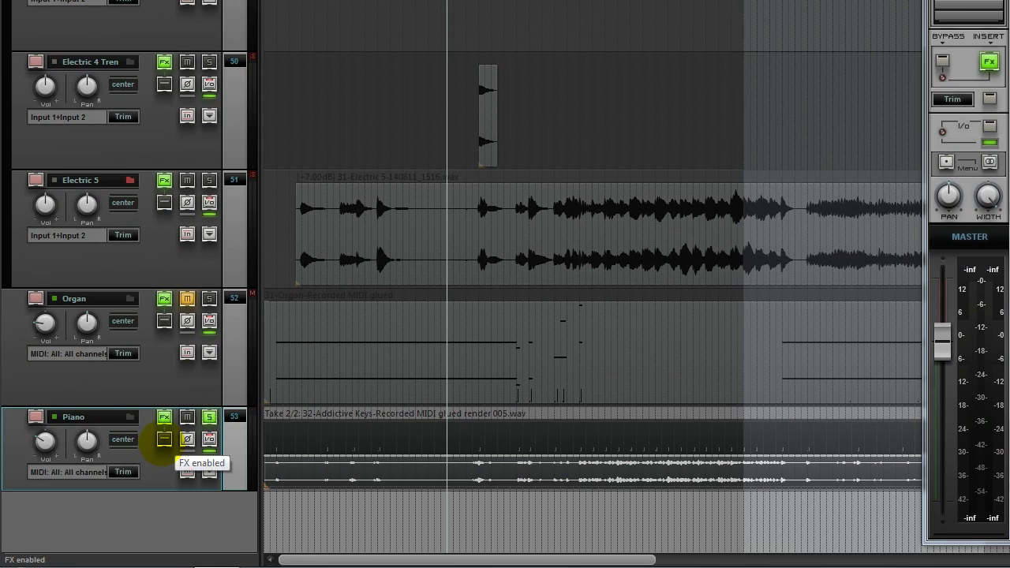
# Switch the Piano item to take 2/2, the rendered 'glued render 005.wav', using T
pyautogui.click(131, 464)
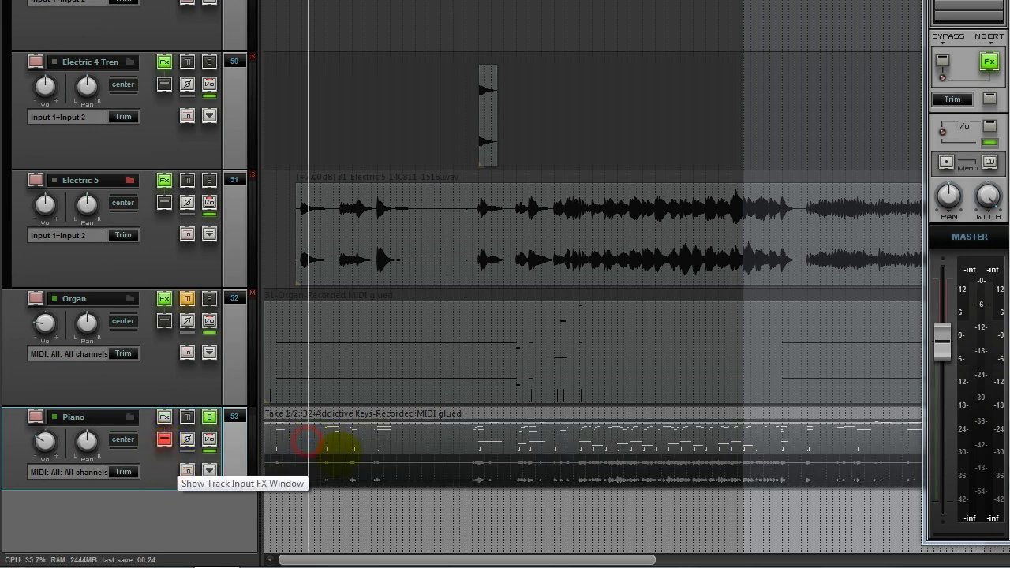
pyautogui.click(355, 429)
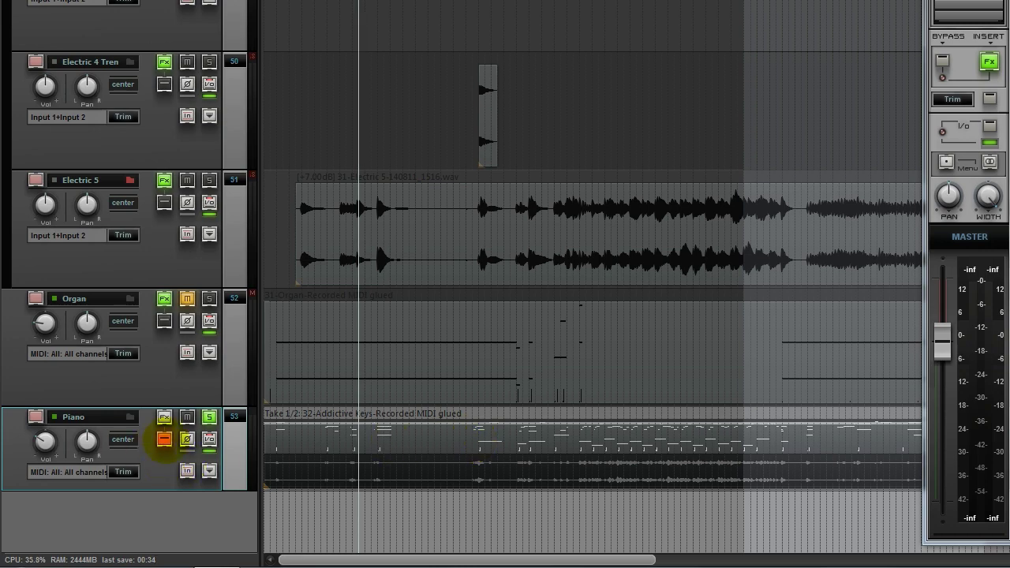
pyautogui.click(164, 439)
pyautogui.click(164, 416)
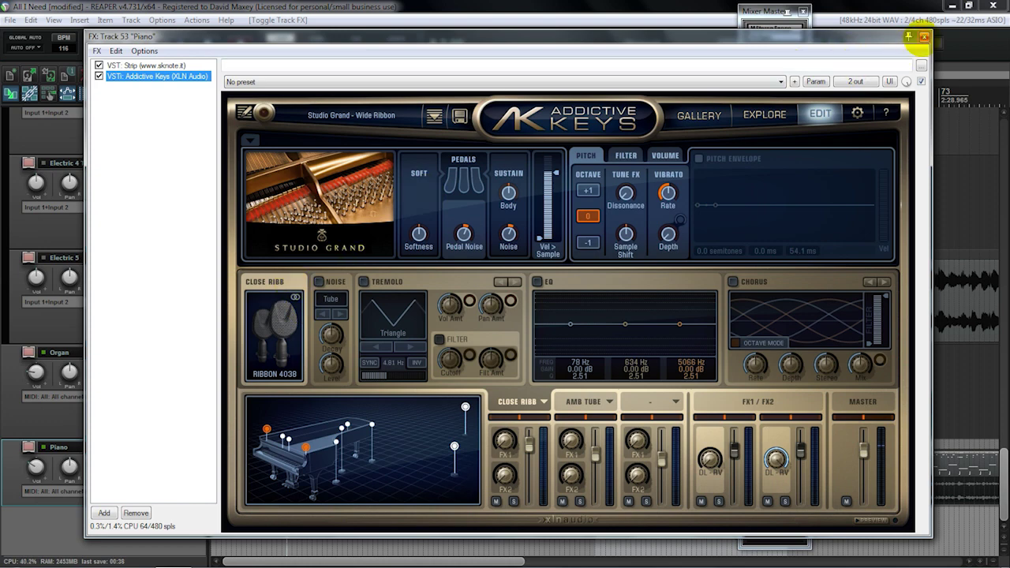
pyautogui.click(923, 38)
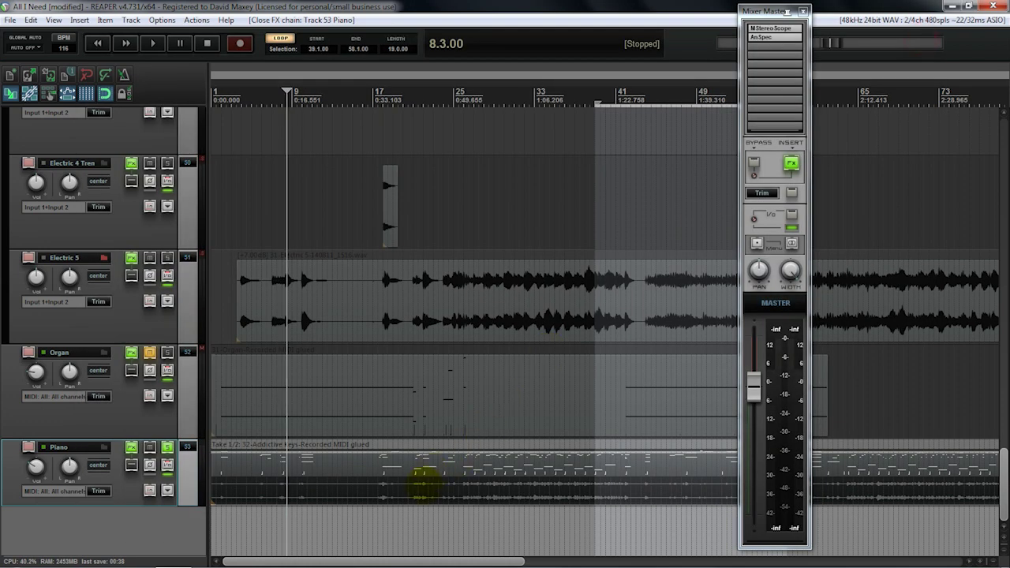
pyautogui.click(423, 483)
pyautogui.press('t')
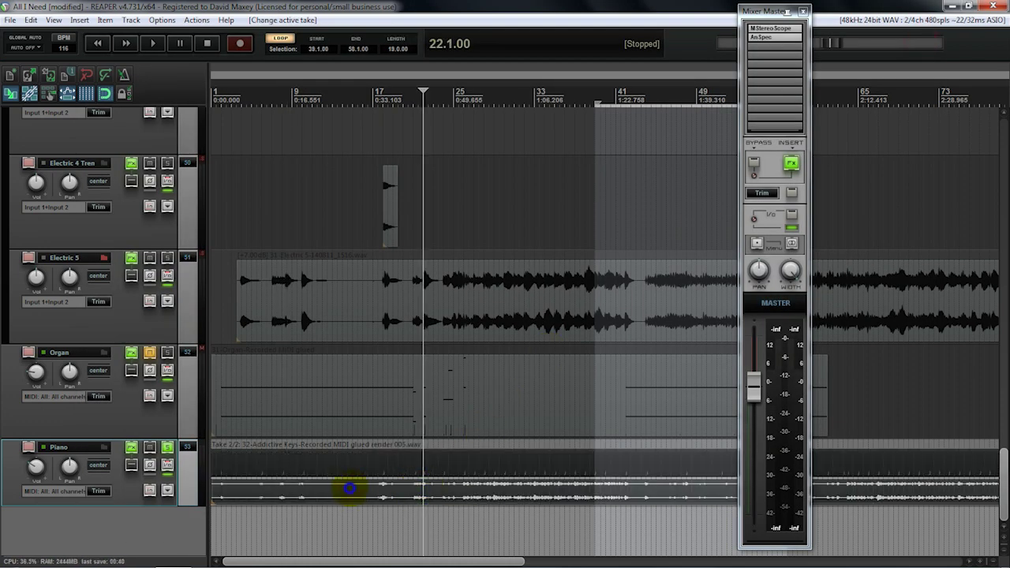
pyautogui.rightClick(350, 488)
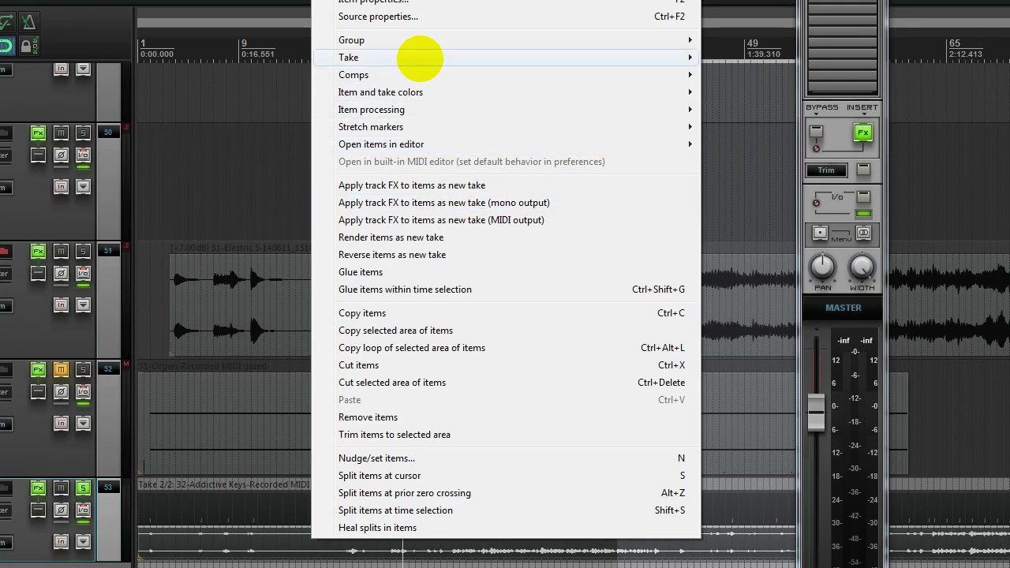
# Delete then restore the Piano item's rendered take, and bypass the Piano track's FX
pyautogui.moveTo(421, 58)
pyautogui.click(718, 92)
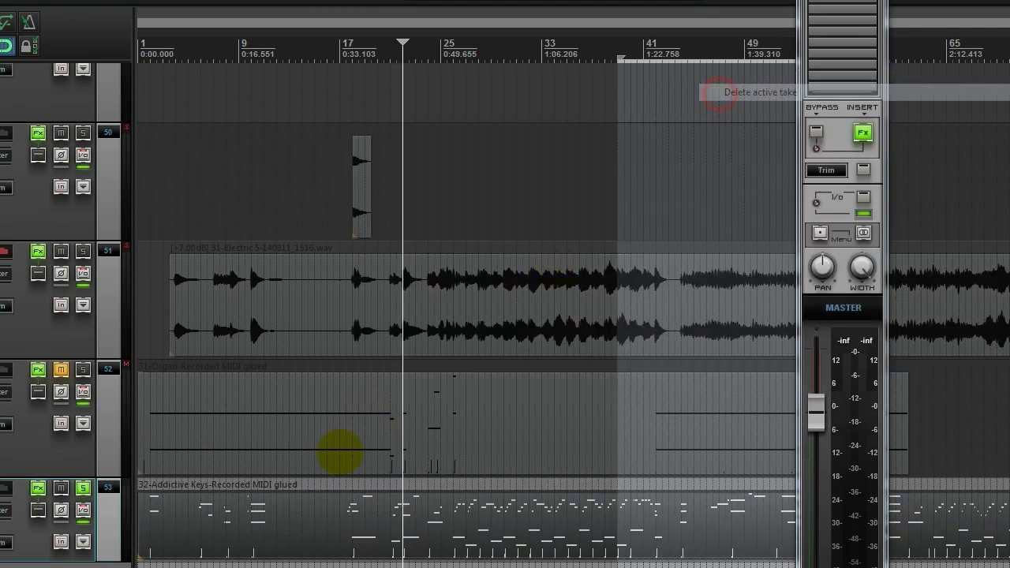
pyautogui.click(308, 532)
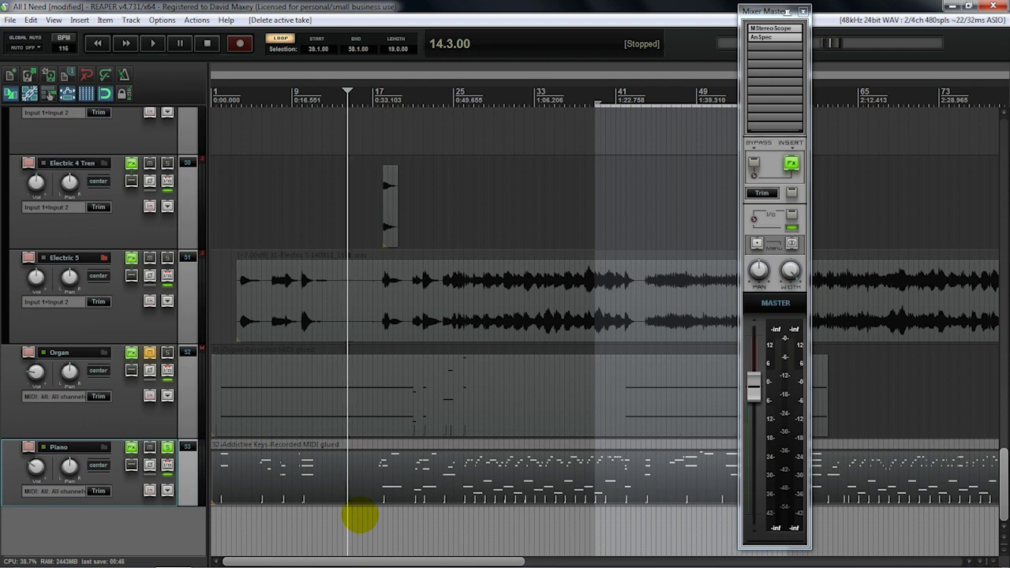
pyautogui.press('t')
pyautogui.click(291, 493)
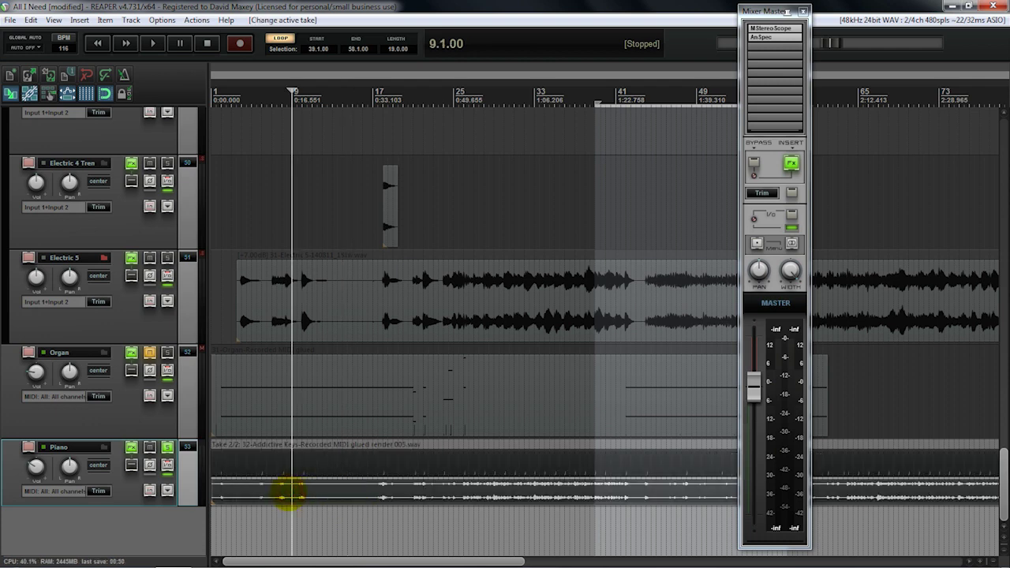
pyautogui.click(131, 464)
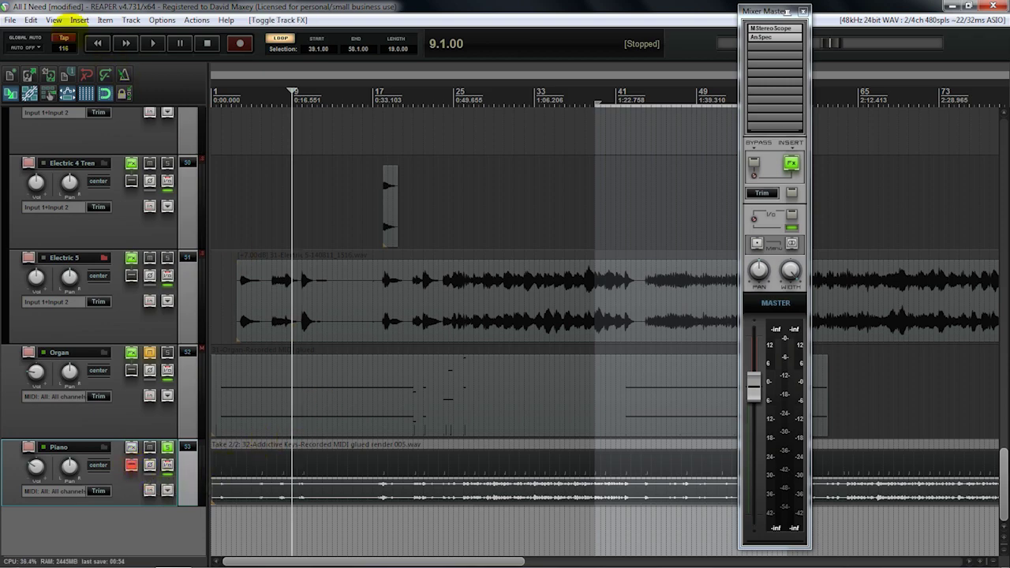
pyautogui.click(53, 20)
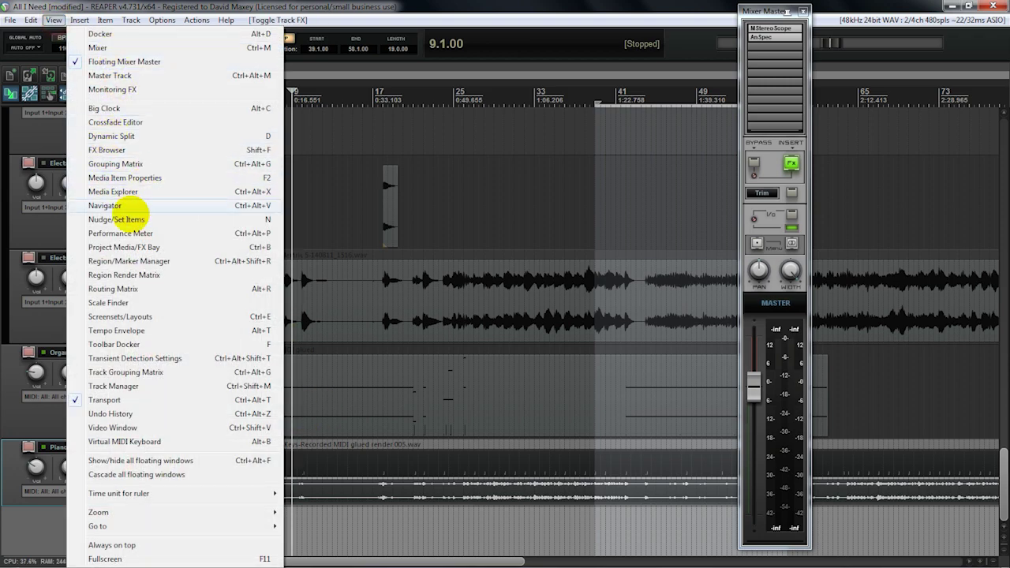
# Reopen the Performance Meter and play the project, watching Piano at 0.00% CPU and total near 39%
pyautogui.click(120, 232)
pyautogui.moveTo(435, 87); pyautogui.dragTo(544, 79)
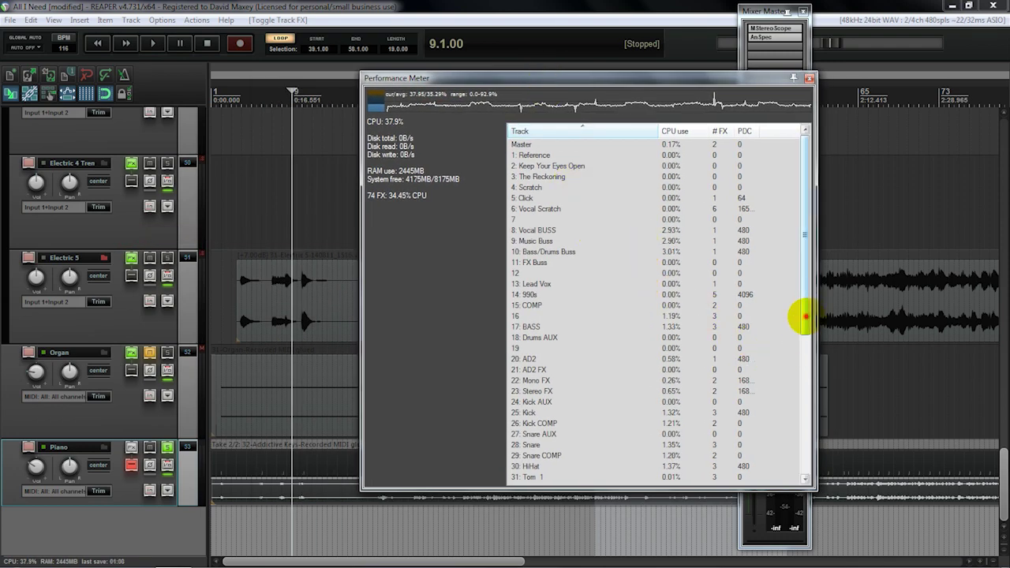
pyautogui.moveTo(807, 311); pyautogui.dragTo(808, 444)
pyautogui.moveTo(856, 471); pyautogui.dragTo(857, 508)
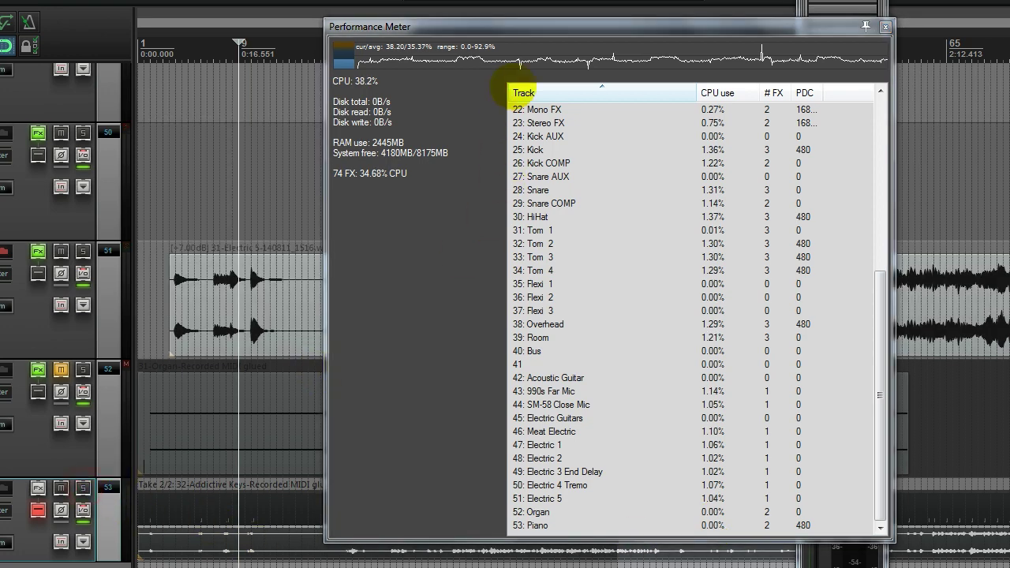
pyautogui.moveTo(553, 24); pyautogui.dragTo(203, 38)
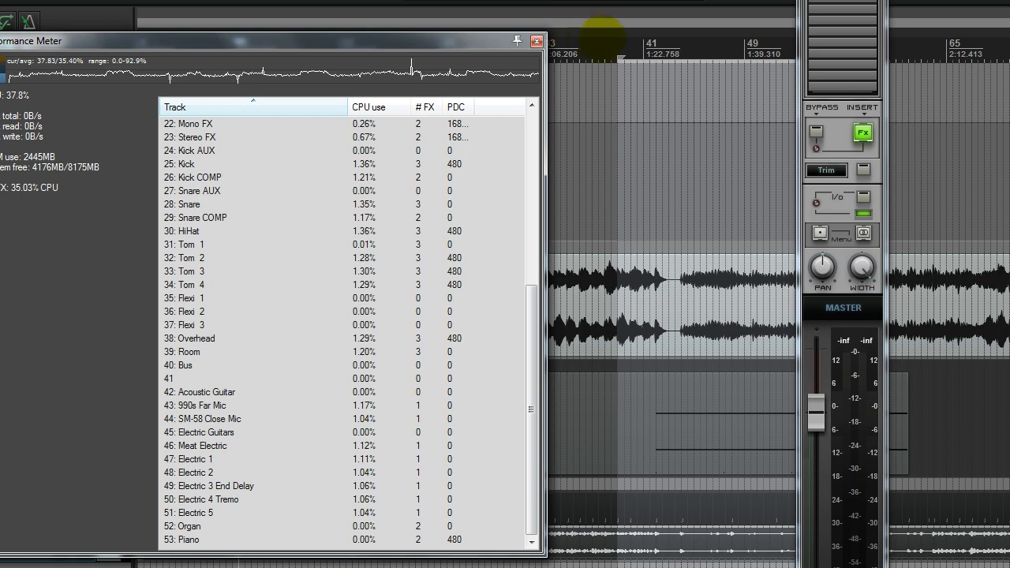
pyautogui.moveTo(450, 39); pyautogui.dragTo(727, 27)
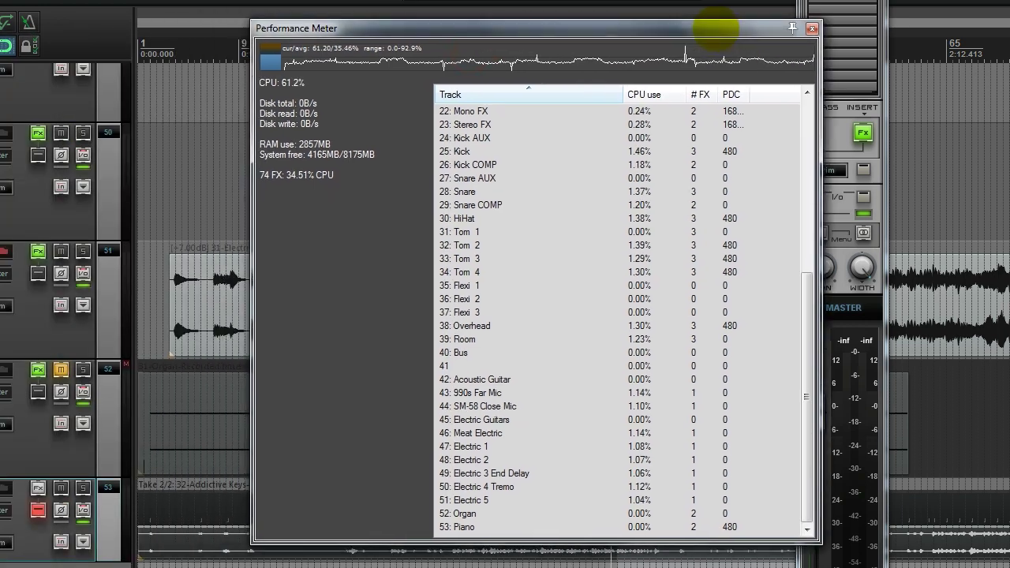
pyautogui.press('space')
pyautogui.click(803, 504)
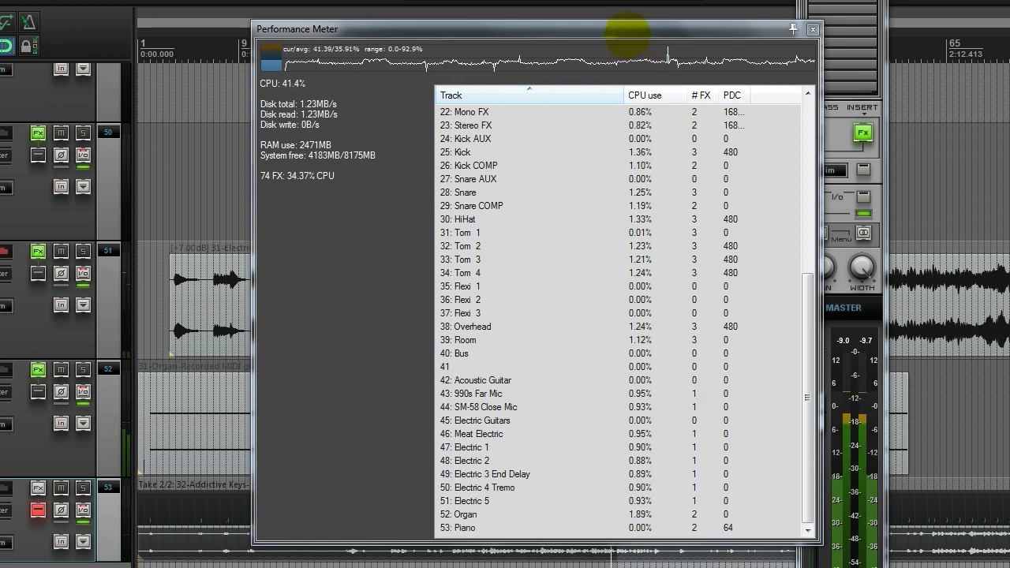
pyautogui.moveTo(631, 27); pyautogui.dragTo(591, 26)
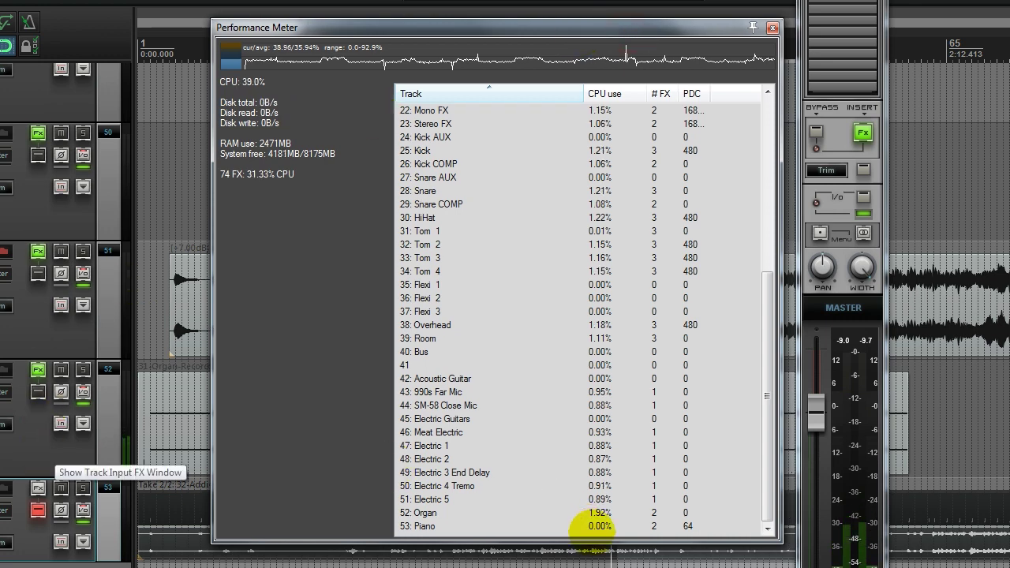
pyautogui.click(6, 392)
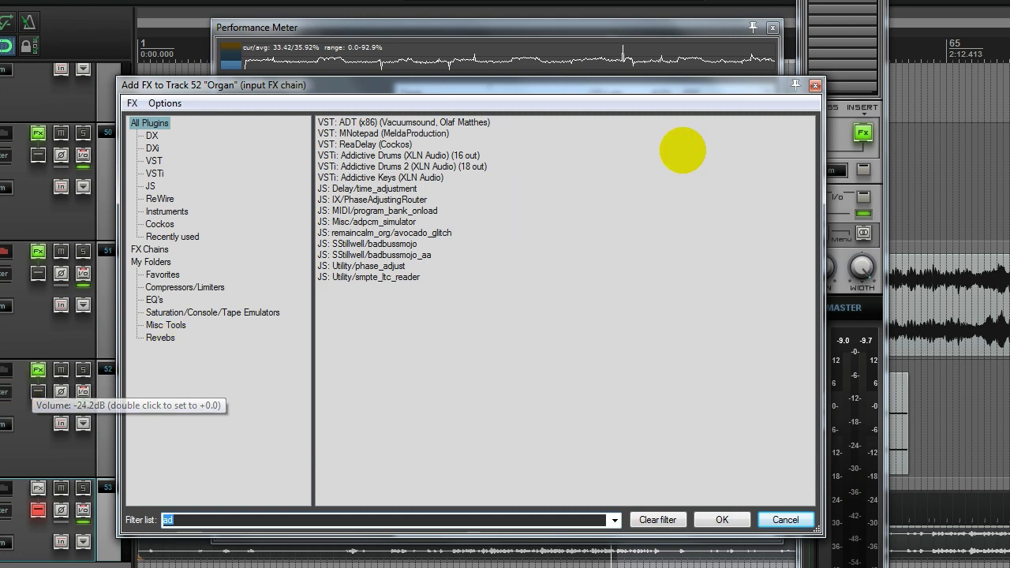
pyautogui.moveTo(744, 86); pyautogui.dragTo(739, 81)
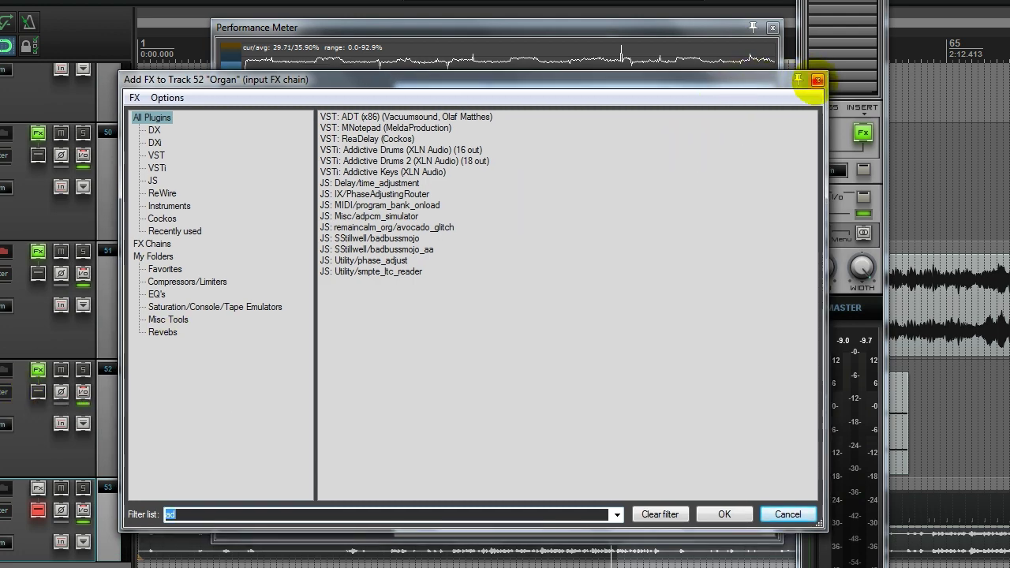
pyautogui.click(818, 79)
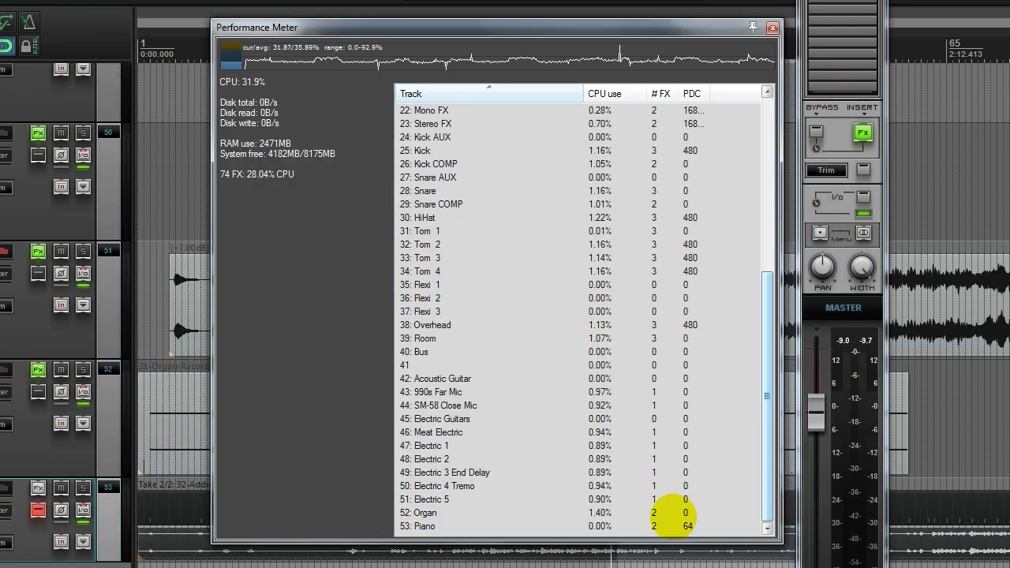
pyautogui.click(596, 526)
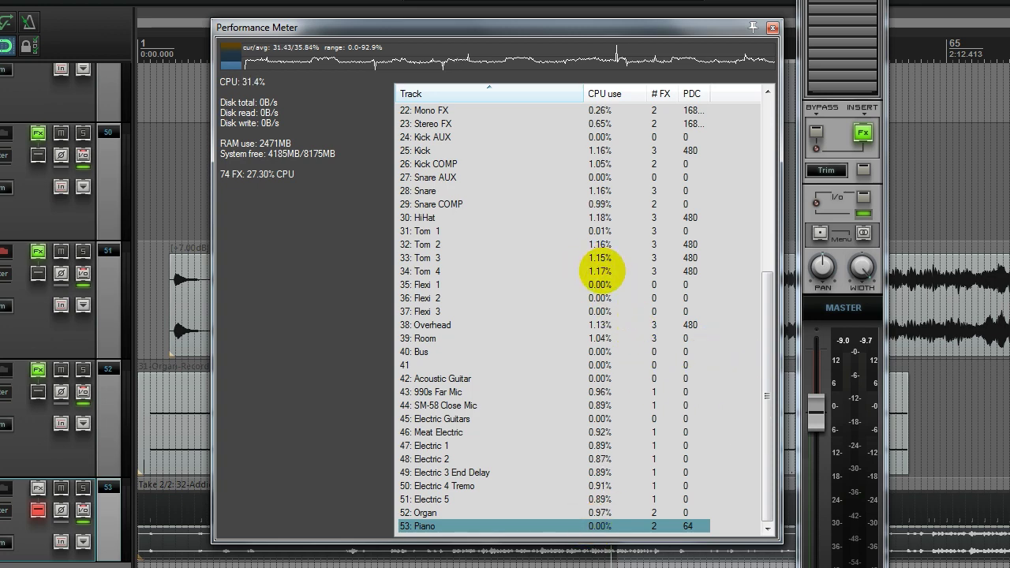
pyautogui.click(604, 258)
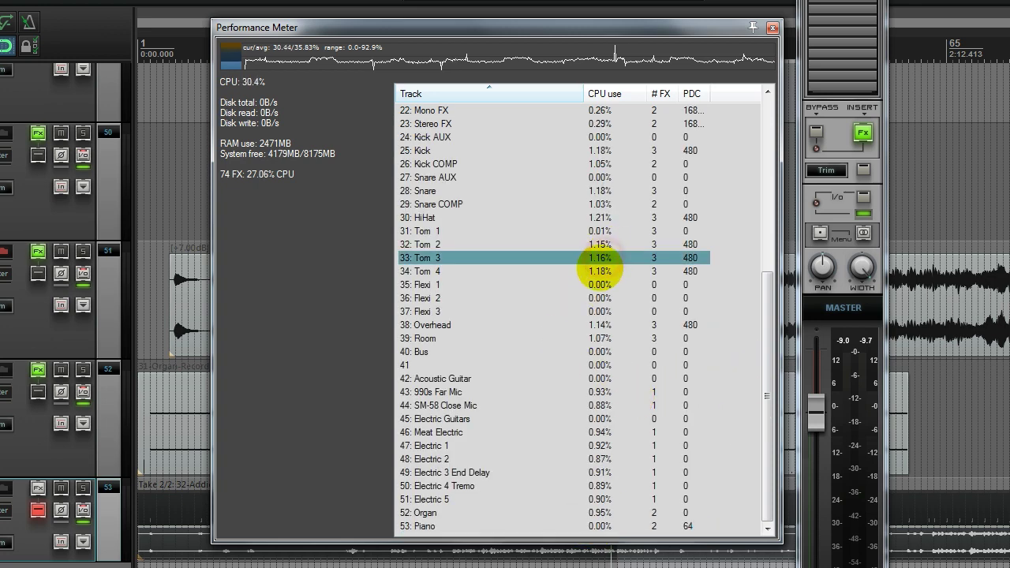
pyautogui.click(598, 244)
pyautogui.click(597, 231)
pyautogui.click(600, 215)
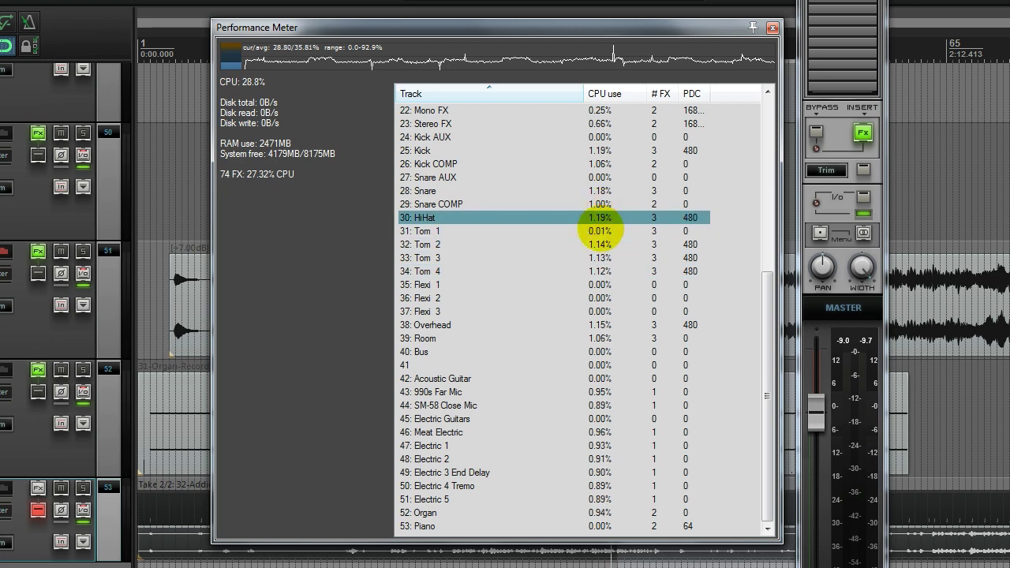
pyautogui.moveTo(762, 470); pyautogui.dragTo(769, 497)
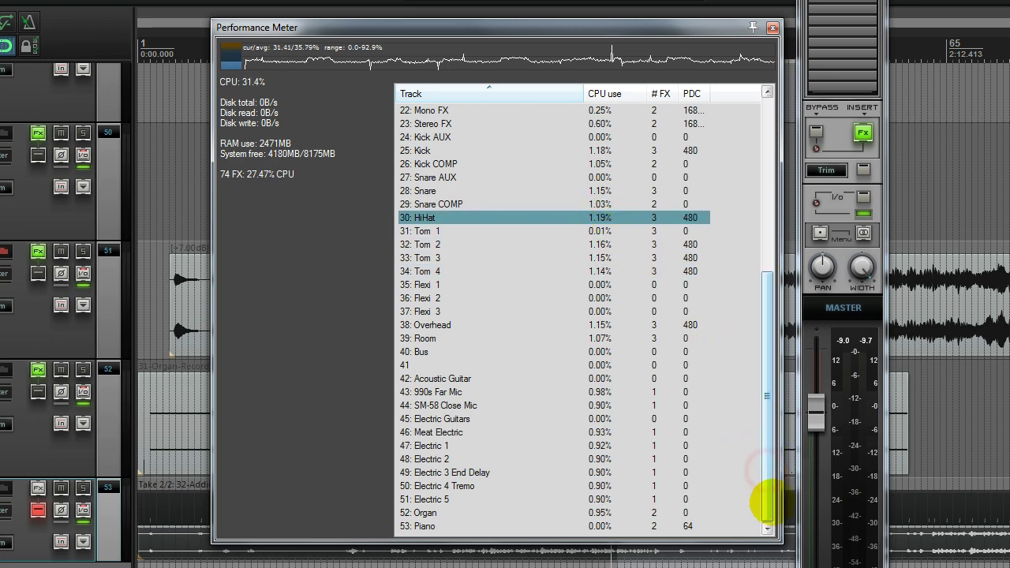
pyautogui.scroll(3, 762, 500)
pyautogui.scroll(-3, 762, 500)
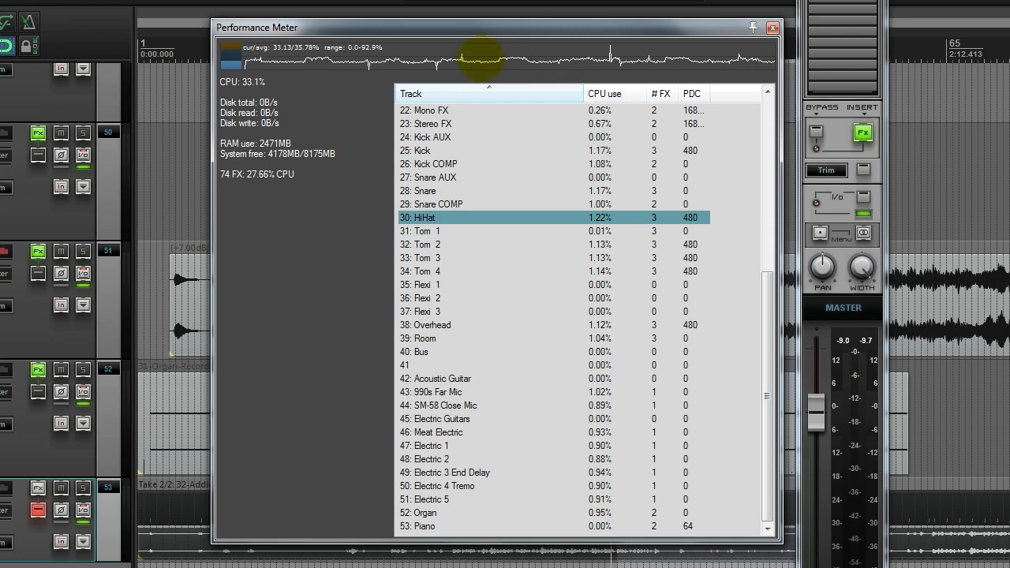
pyautogui.moveTo(461, 30); pyautogui.dragTo(552, 27)
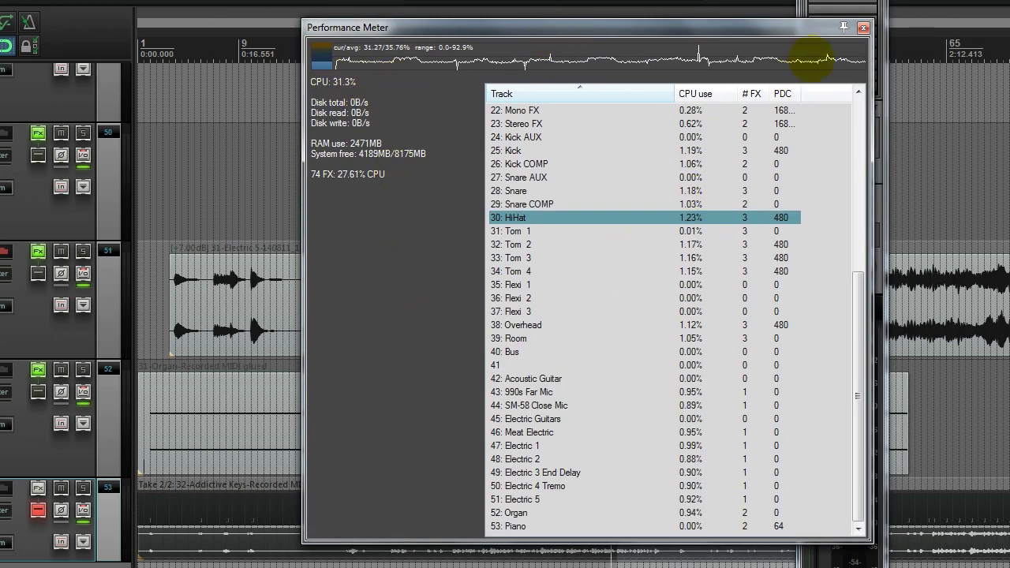
pyautogui.click(863, 27)
# Render the Organ MIDI item with track FX into new take '31-Organ-Recorded MIDI glued render 004.wav'
pyautogui.click(62, 424)
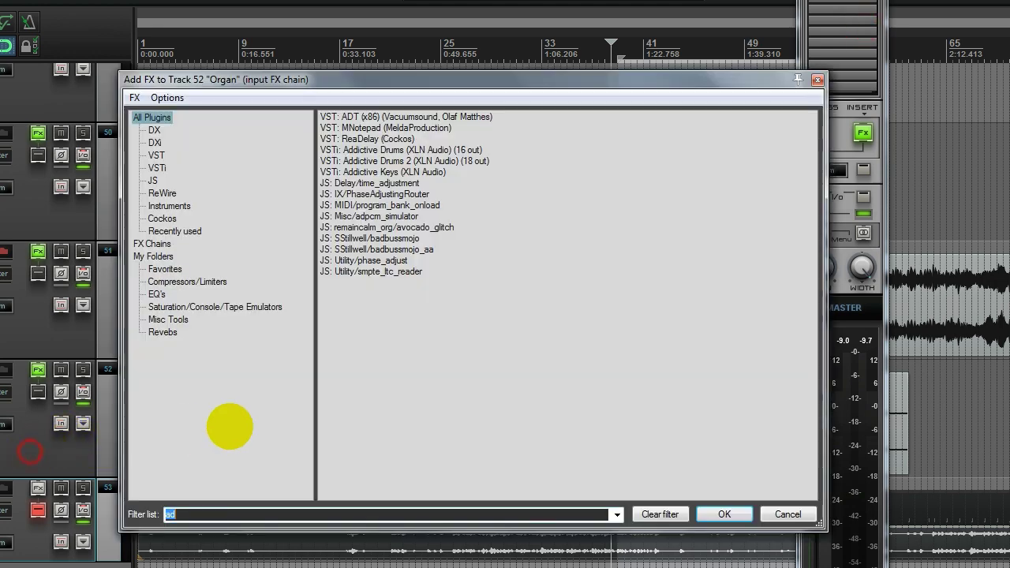
pyautogui.click(787, 514)
pyautogui.click(433, 419)
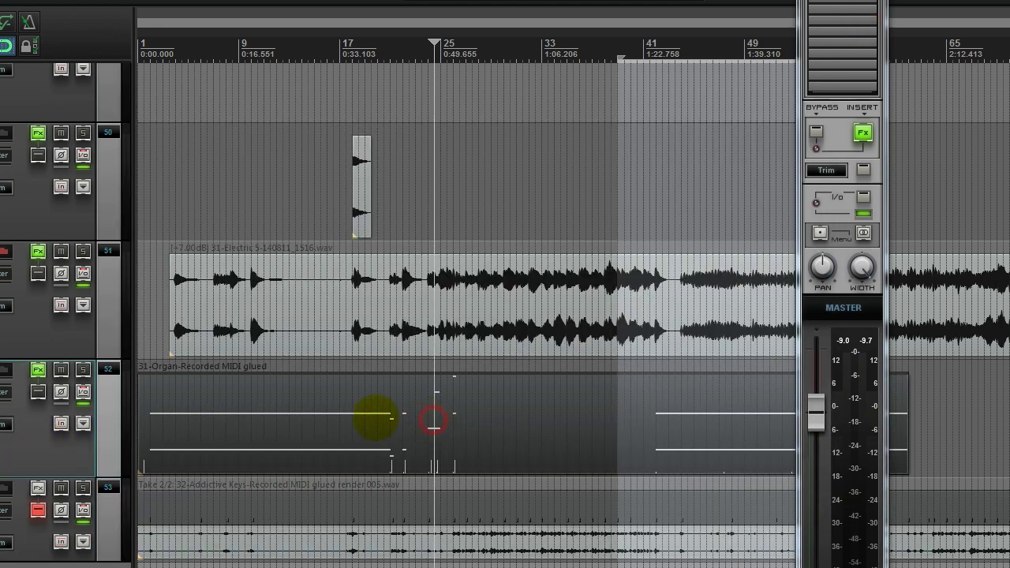
pyautogui.rightClick(278, 422)
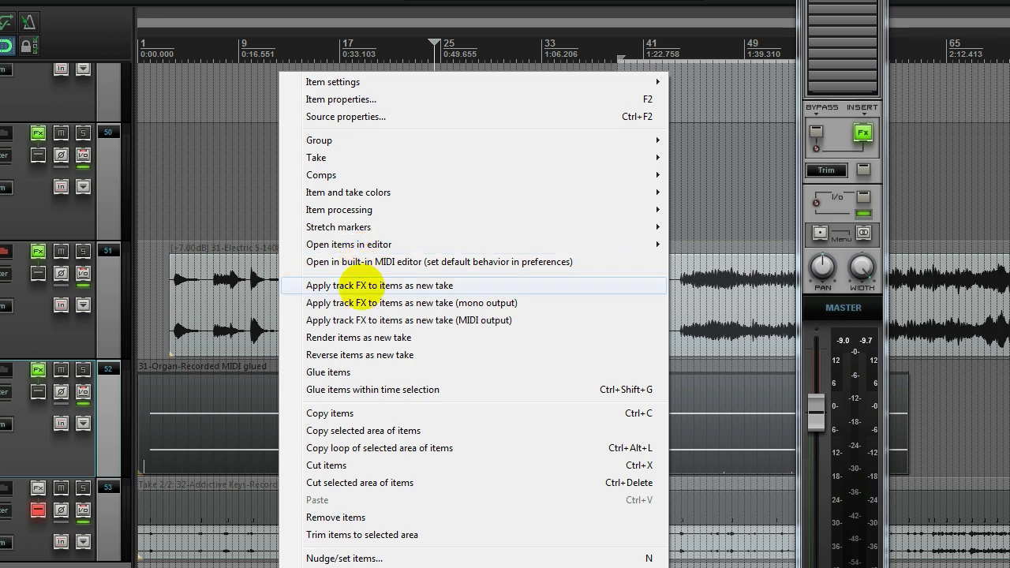
pyautogui.click(373, 287)
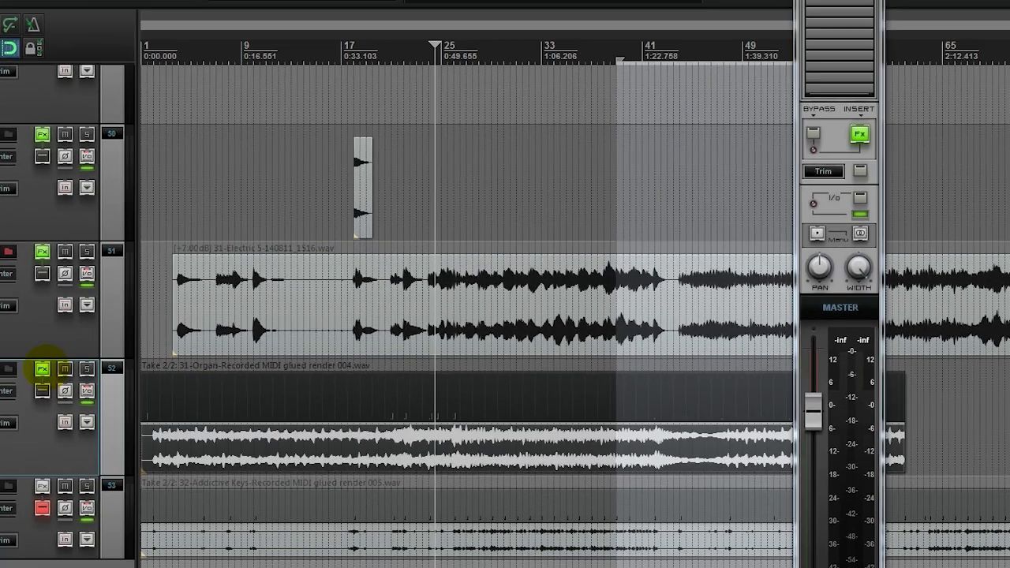
# Review the Organ track's FX chain, including the Alpha Free synth, then close it
pyautogui.click(131, 352)
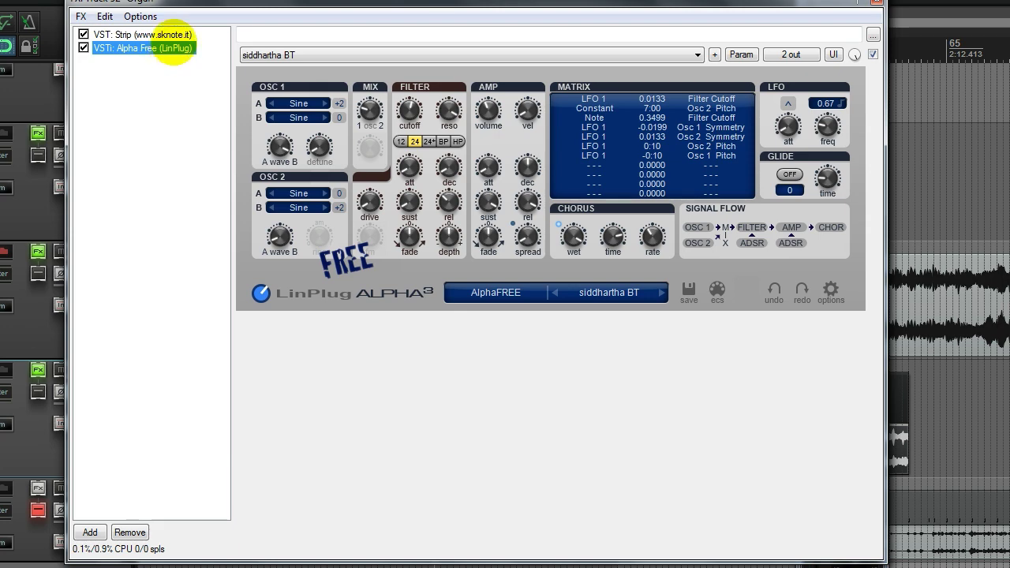
pyautogui.click(167, 34)
pyautogui.click(161, 48)
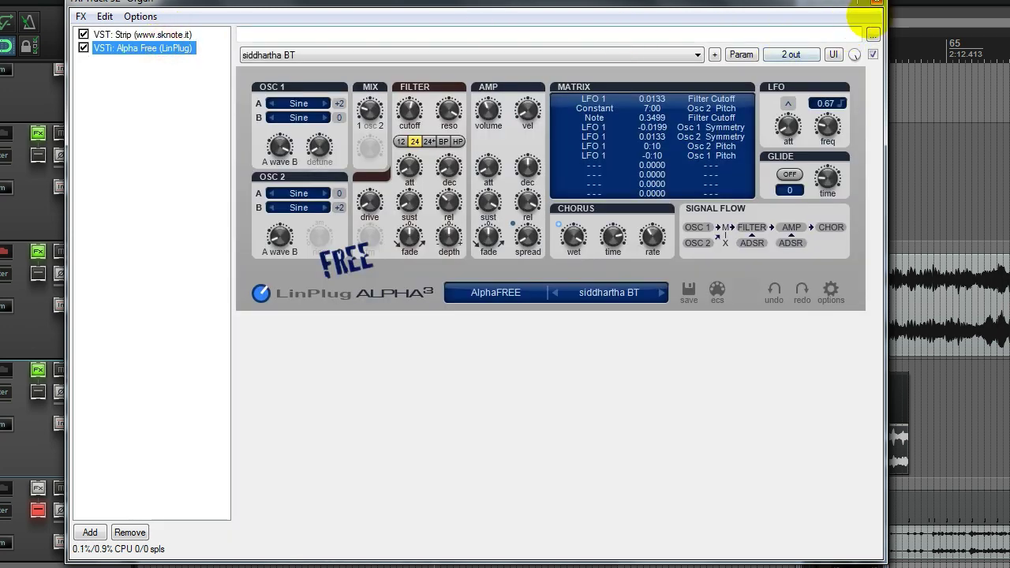
pyautogui.click(876, 3)
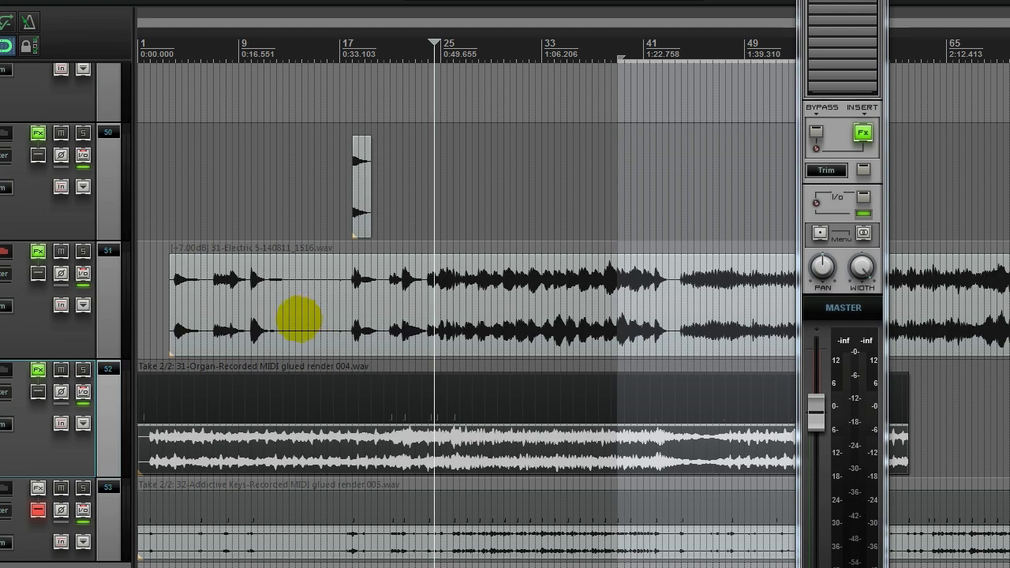
# Activate the Organ item's take 2, render 004.wav, and bypass the Organ track's FX
pyautogui.click(298, 319)
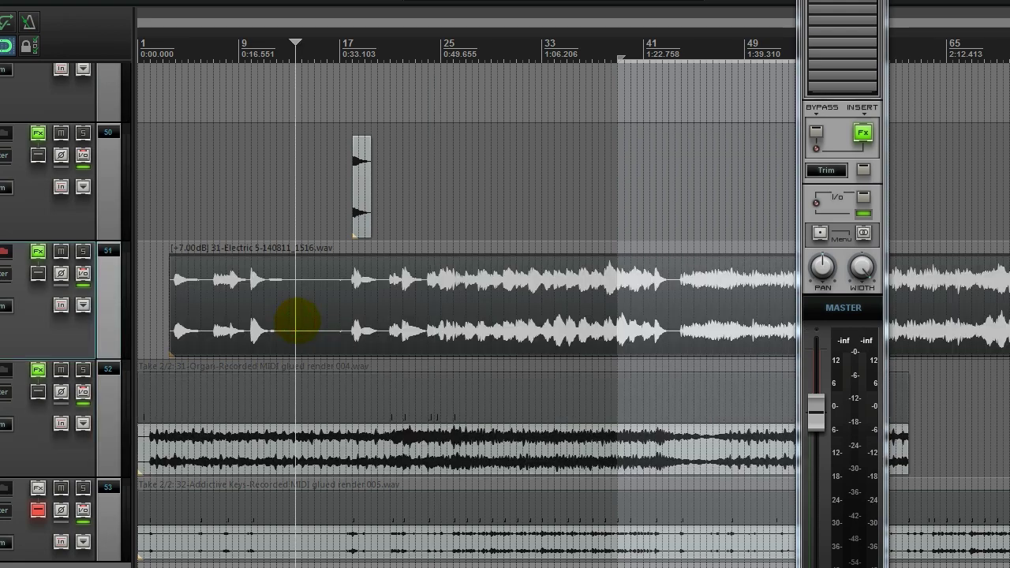
pyautogui.click(288, 461)
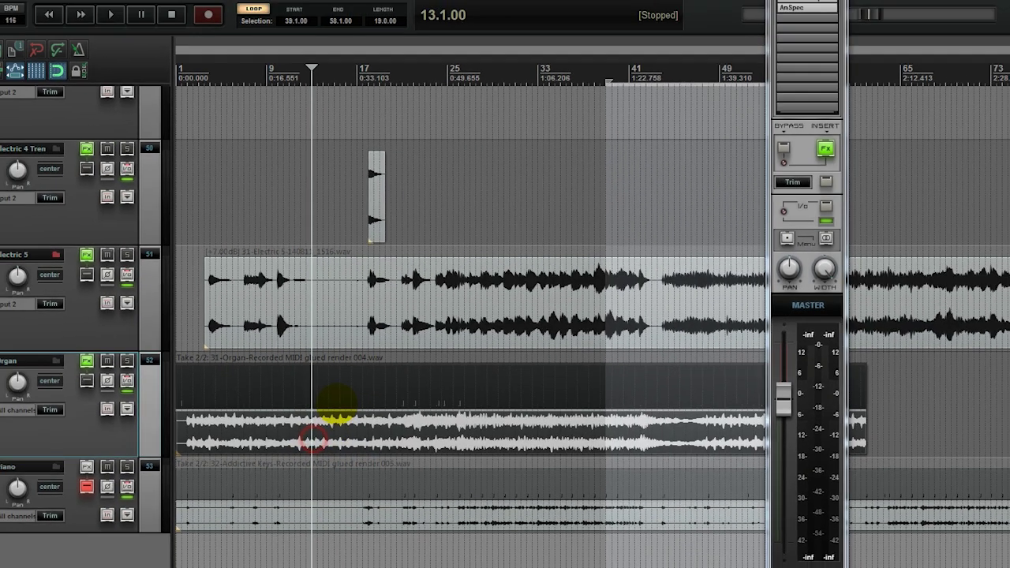
pyautogui.click(311, 406)
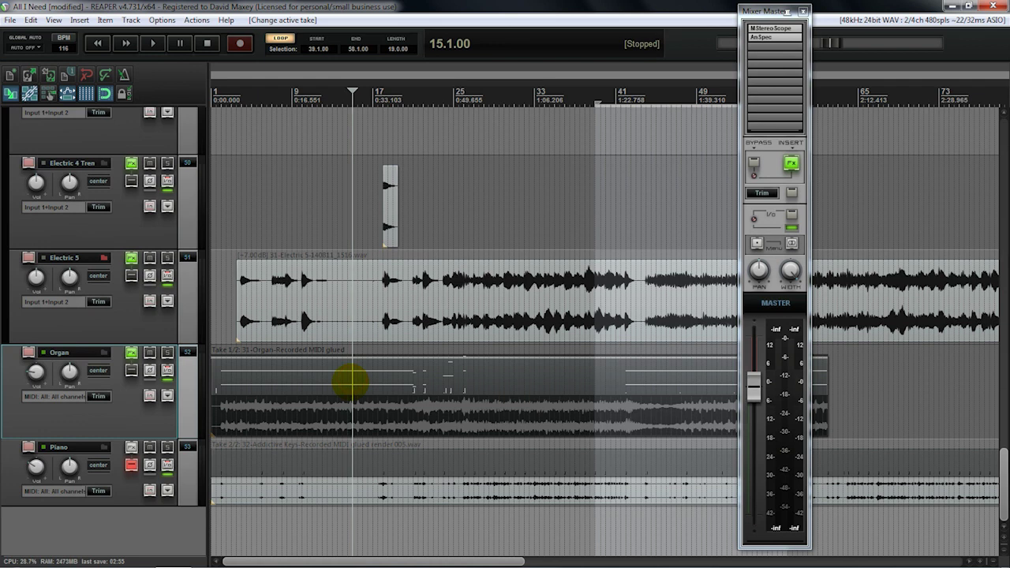
pyautogui.click(272, 418)
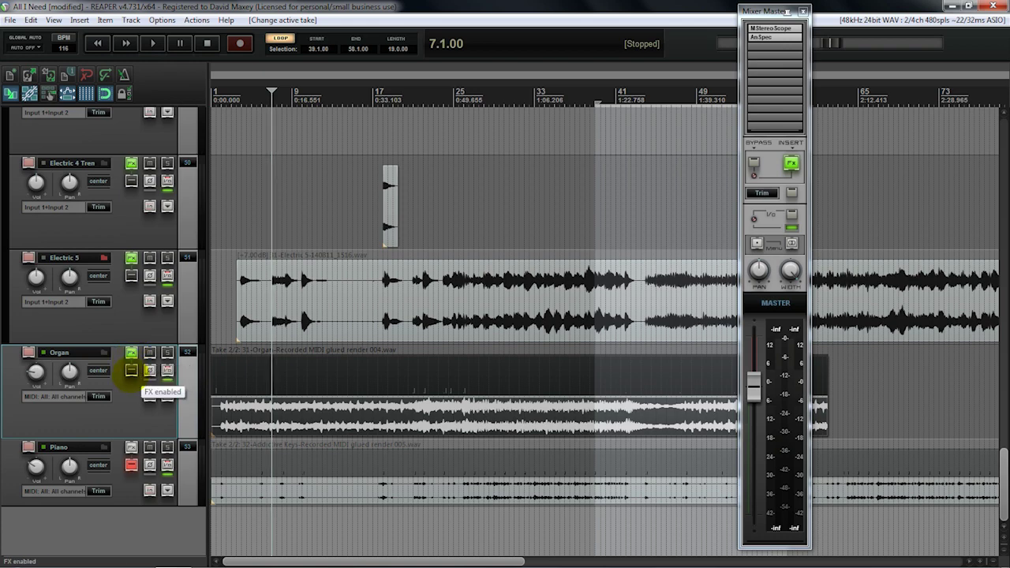
pyautogui.click(131, 370)
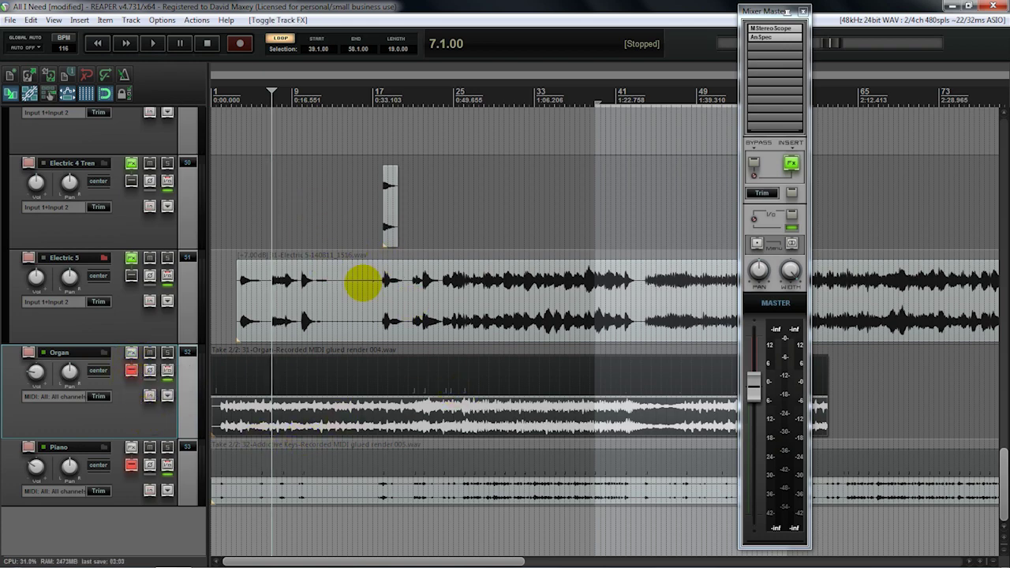
pyautogui.click(53, 19)
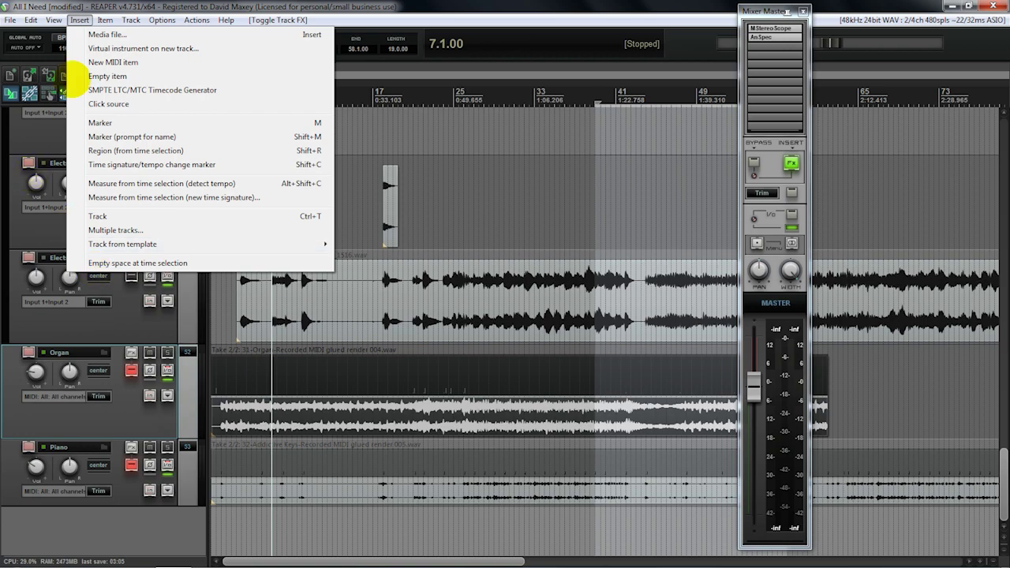
# Open the Performance Meter and read per-track CPU, with Organ and Piano at 0.00%
pyautogui.click(79, 232)
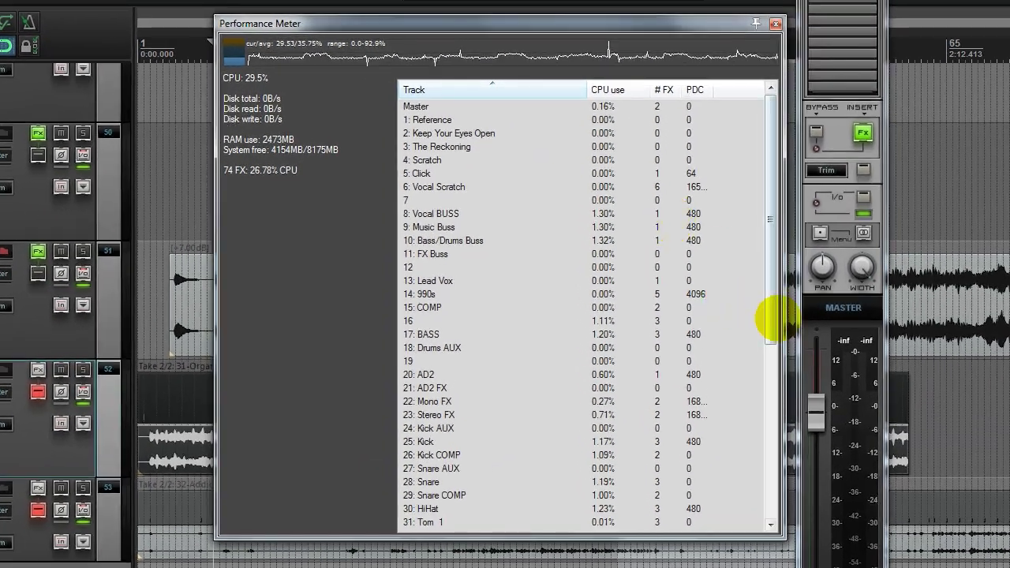
pyautogui.moveTo(754, 309); pyautogui.dragTo(749, 478)
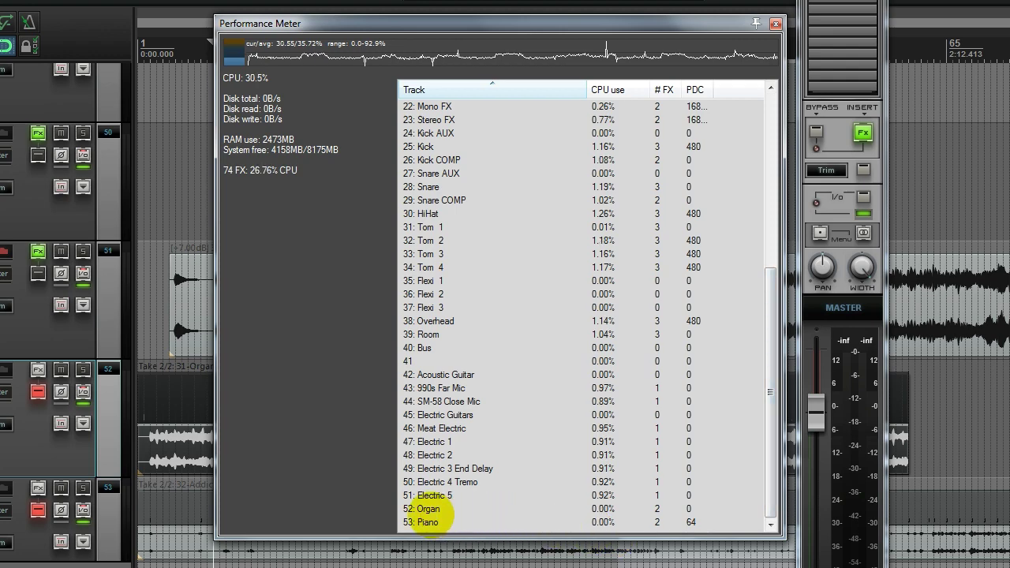
pyautogui.moveTo(493, 24); pyautogui.dragTo(553, 47)
pyautogui.click(618, 46)
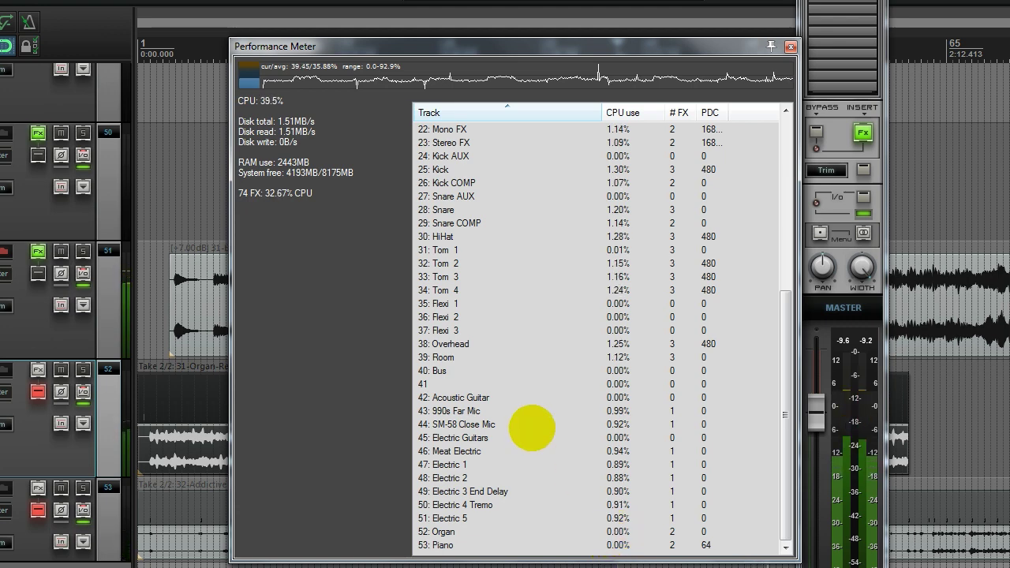
# Mute the Organ track and close the Performance Meter
pyautogui.click(62, 369)
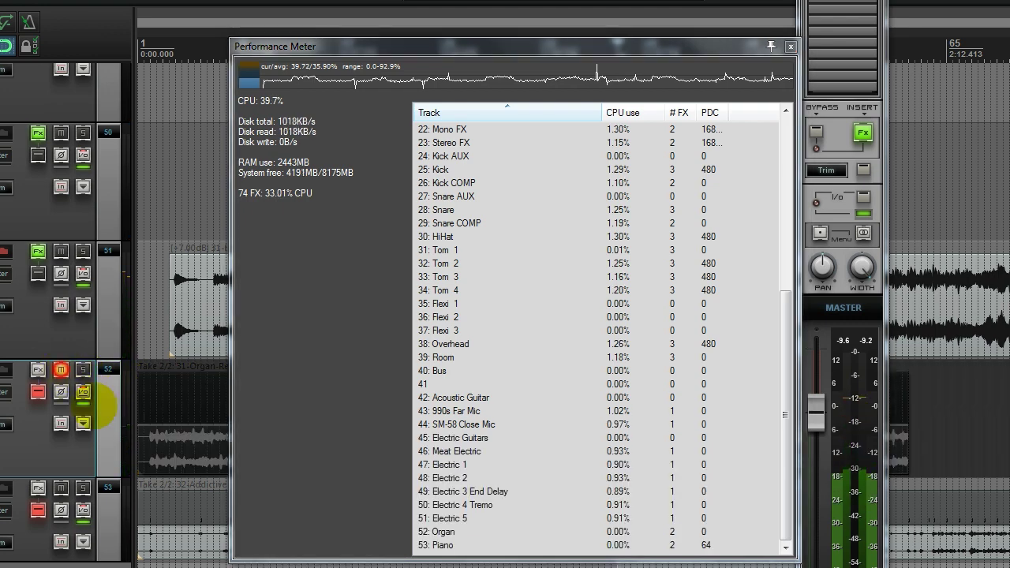
pyautogui.moveTo(647, 49); pyautogui.dragTo(549, 59)
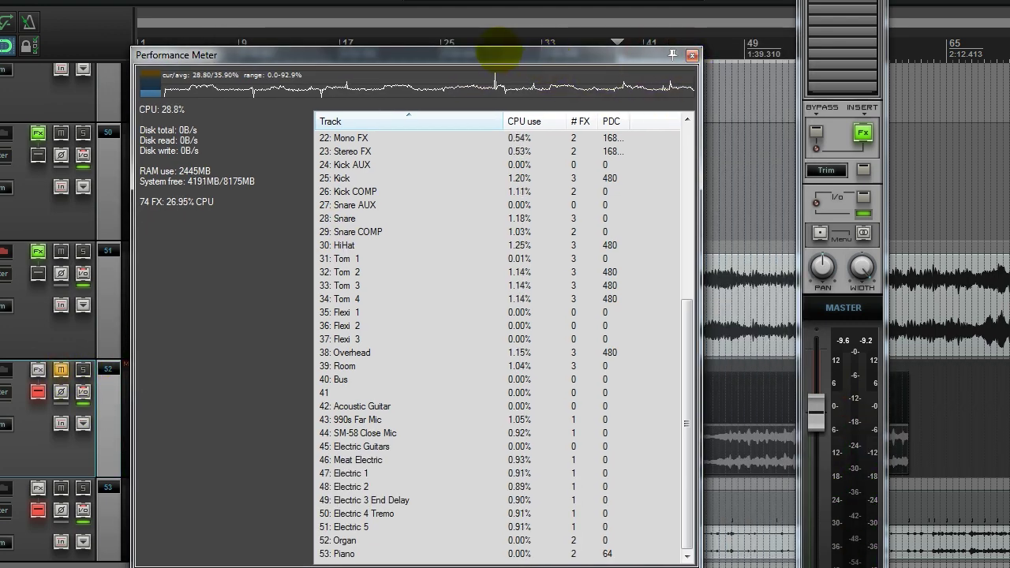
pyautogui.moveTo(497, 53); pyautogui.dragTo(523, 50)
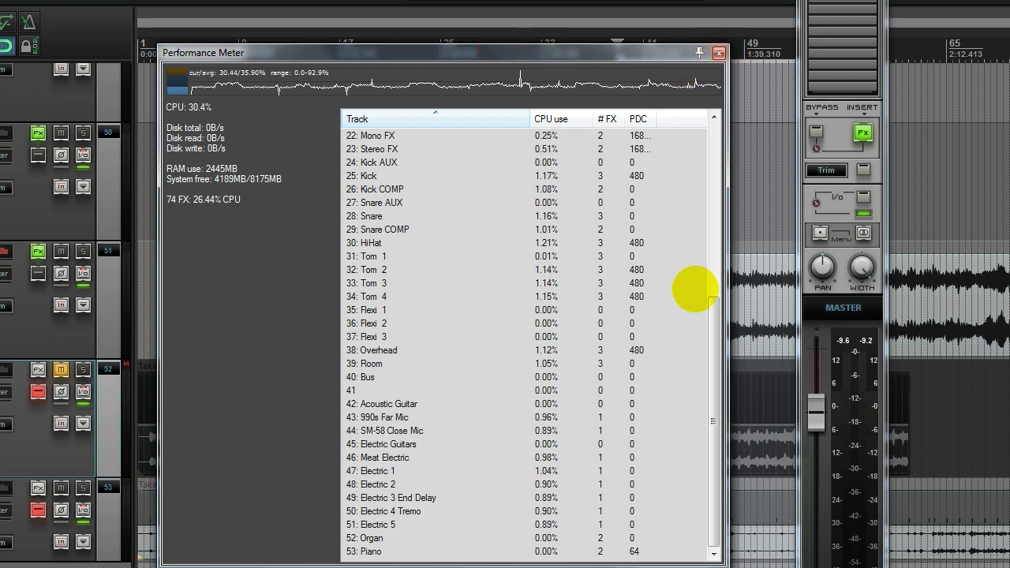
pyautogui.moveTo(711, 348); pyautogui.dragTo(746, 91)
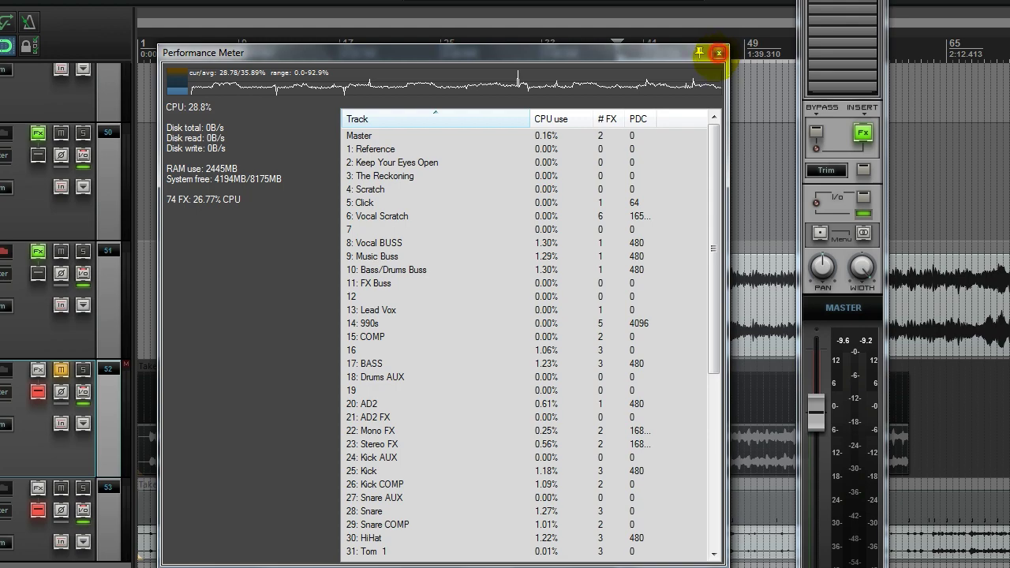
pyautogui.click(717, 53)
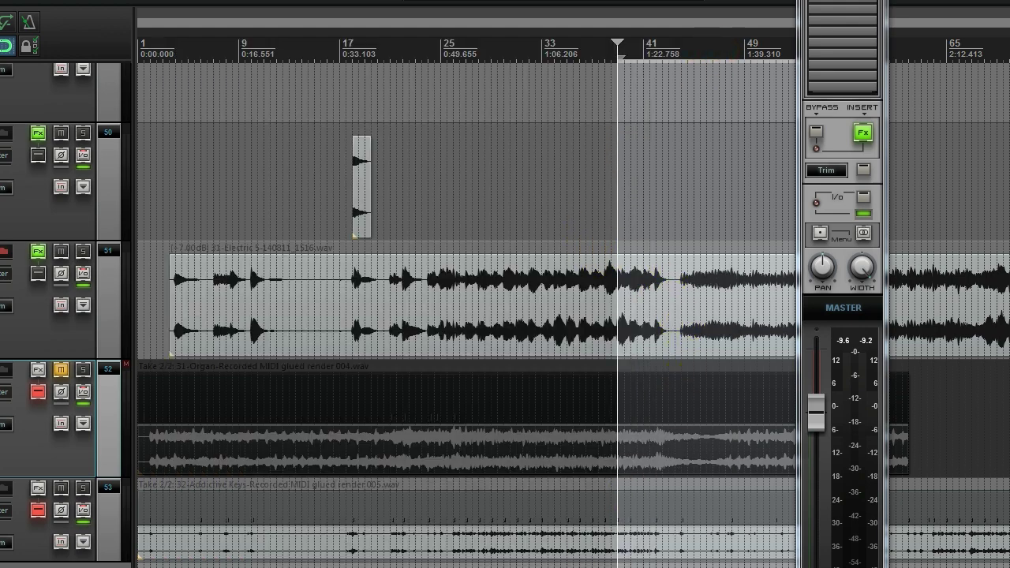
# Minimise all track heights so every track fits in the arrange view
pyautogui.scroll(-3, 556, 307)
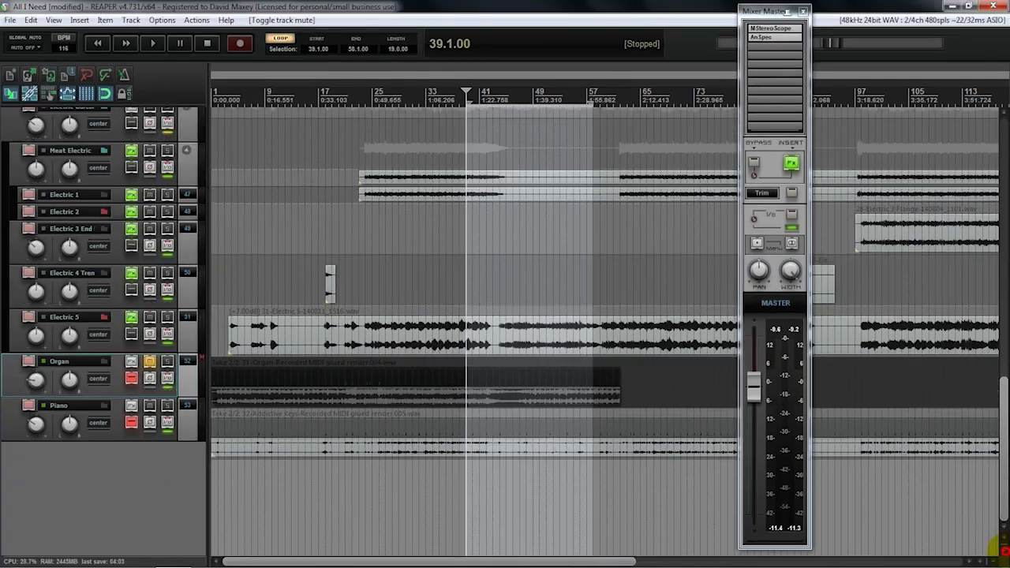
pyautogui.click(1009, 567)
pyautogui.click(1002, 548)
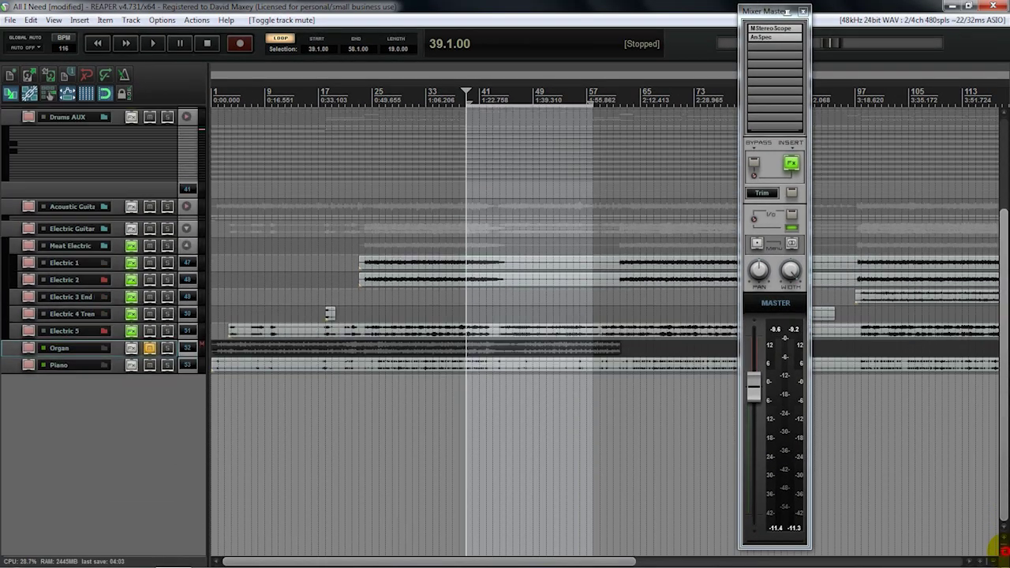
pyautogui.moveTo(996, 383)
pyautogui.mouseDown()
pyautogui.moveTo(1002, 284)
pyautogui.moveTo(985, 360)
pyautogui.moveTo(990, 398)
pyautogui.mouseUp()
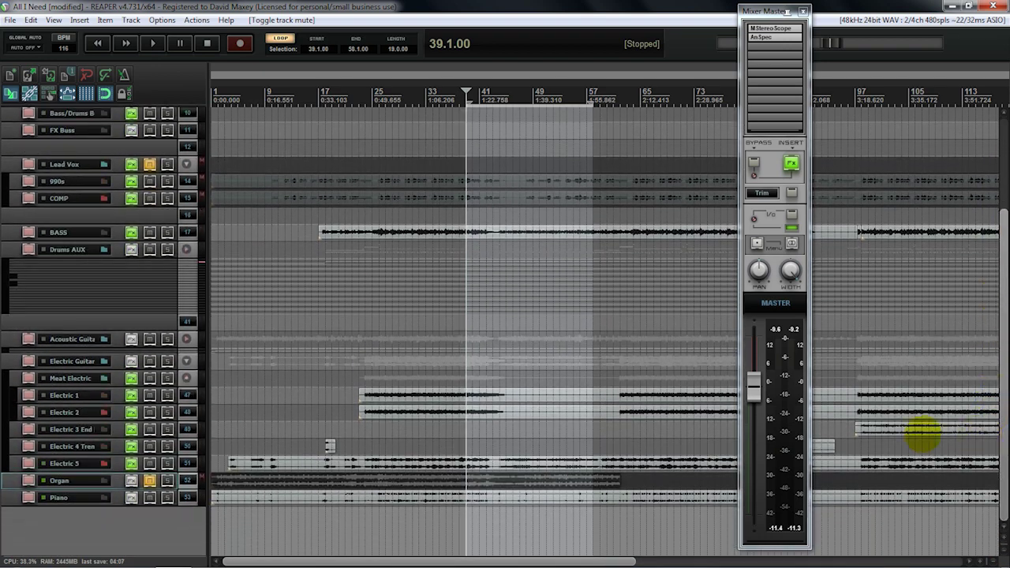
# Select the Piano track, briefly enlarge it to read its take name, and unmute Organ
pyautogui.click(142, 529)
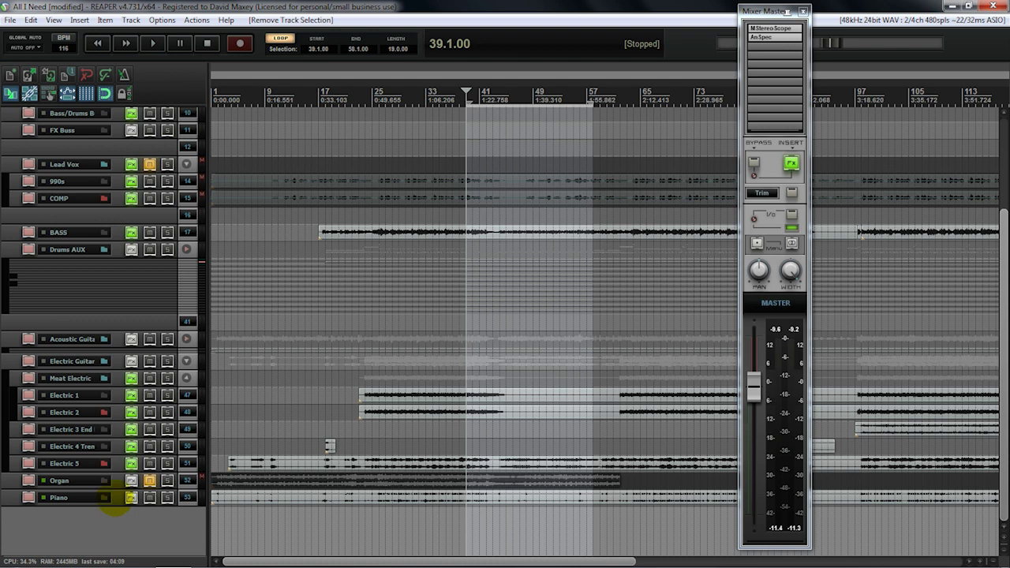
pyautogui.click(118, 497)
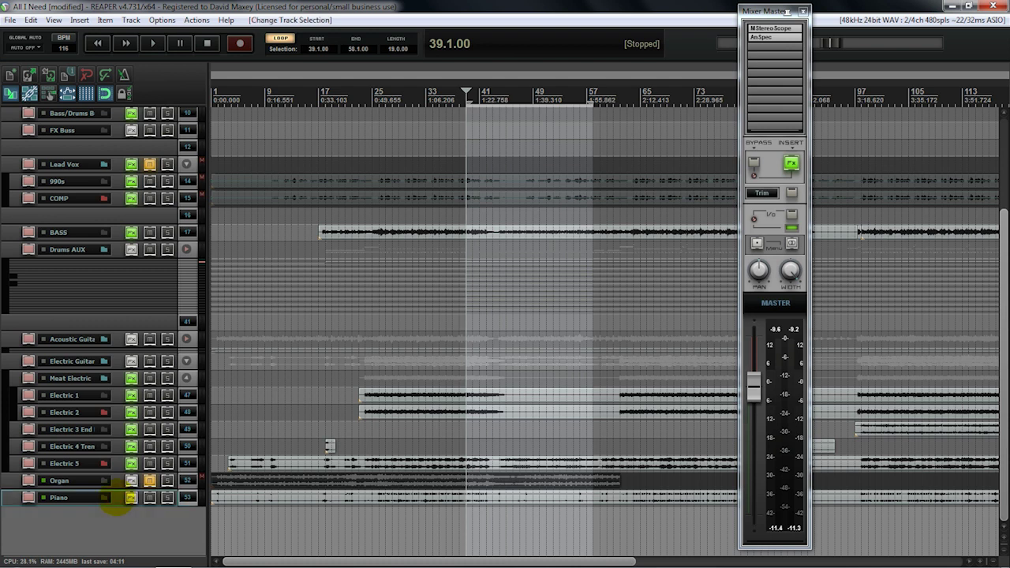
pyautogui.moveTo(117, 507); pyautogui.dragTo(130, 521)
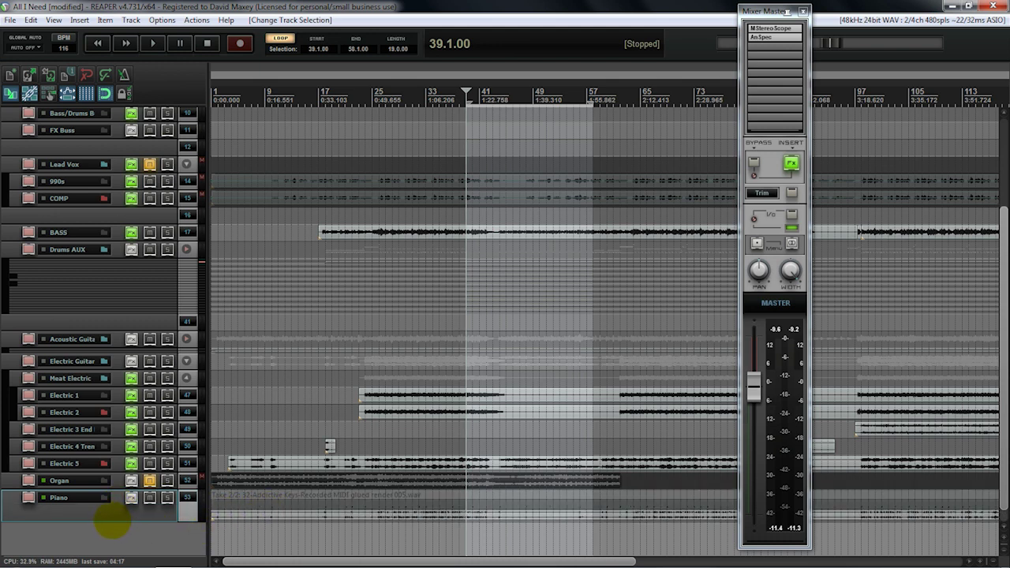
pyautogui.moveTo(113, 521); pyautogui.dragTo(118, 502)
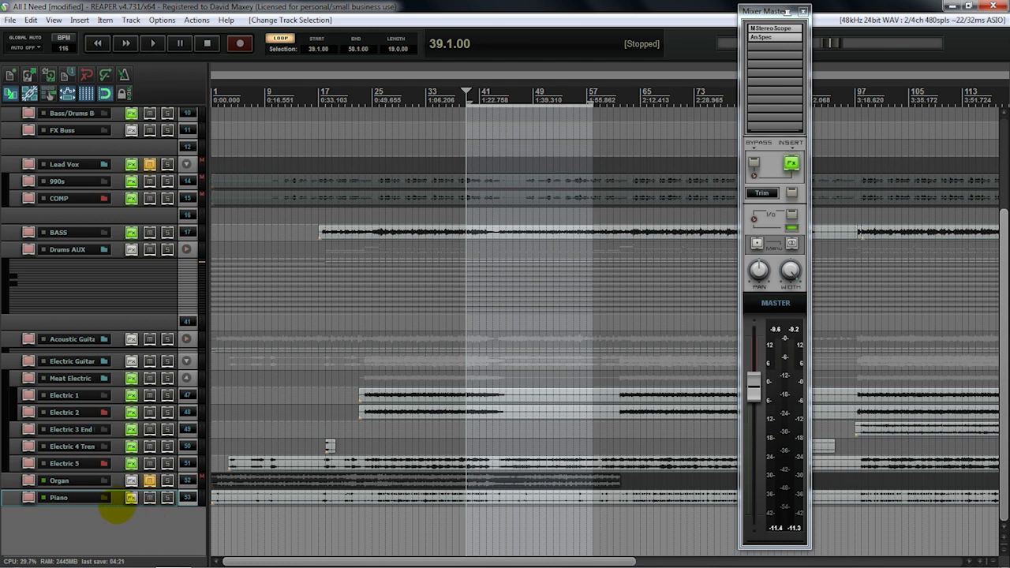
pyautogui.moveTo(116, 505); pyautogui.dragTo(121, 514)
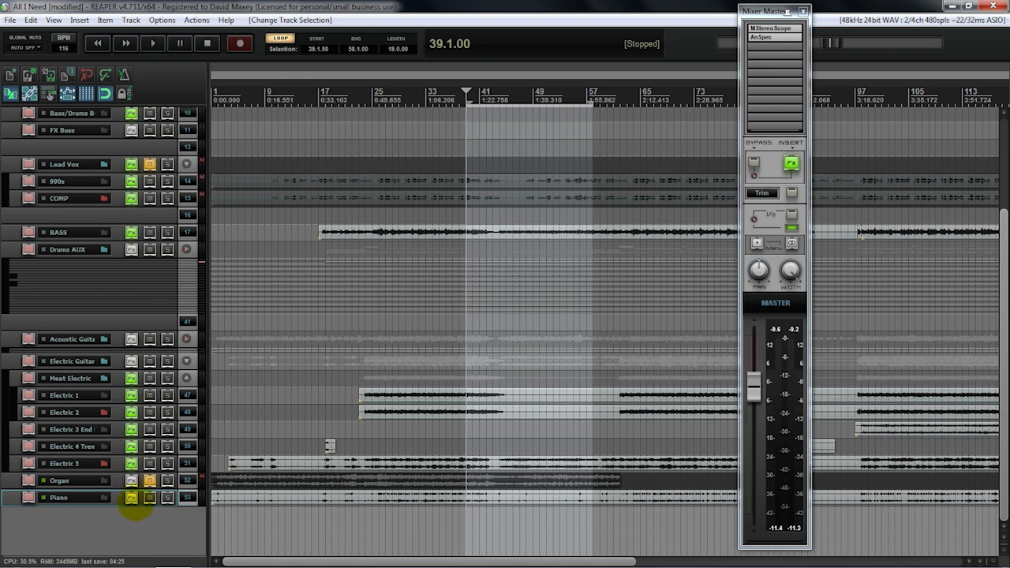
pyautogui.click(150, 481)
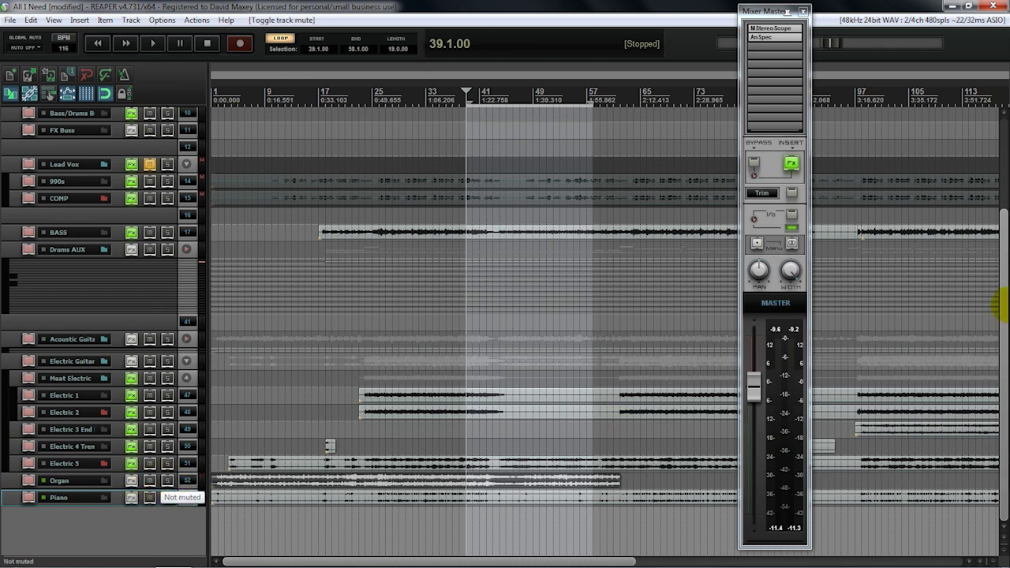
pyautogui.moveTo(1000, 278); pyautogui.dragTo(980, 176)
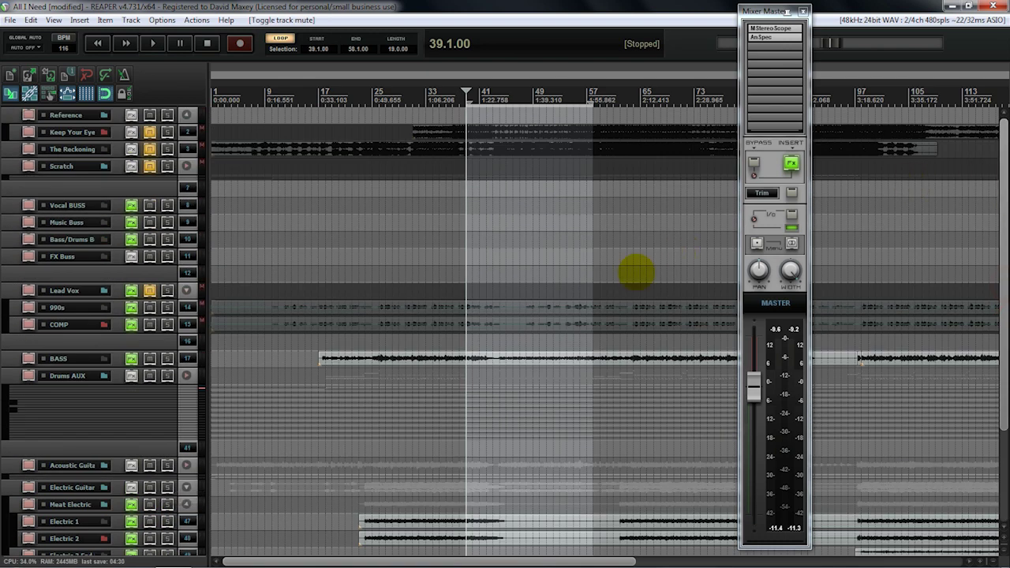